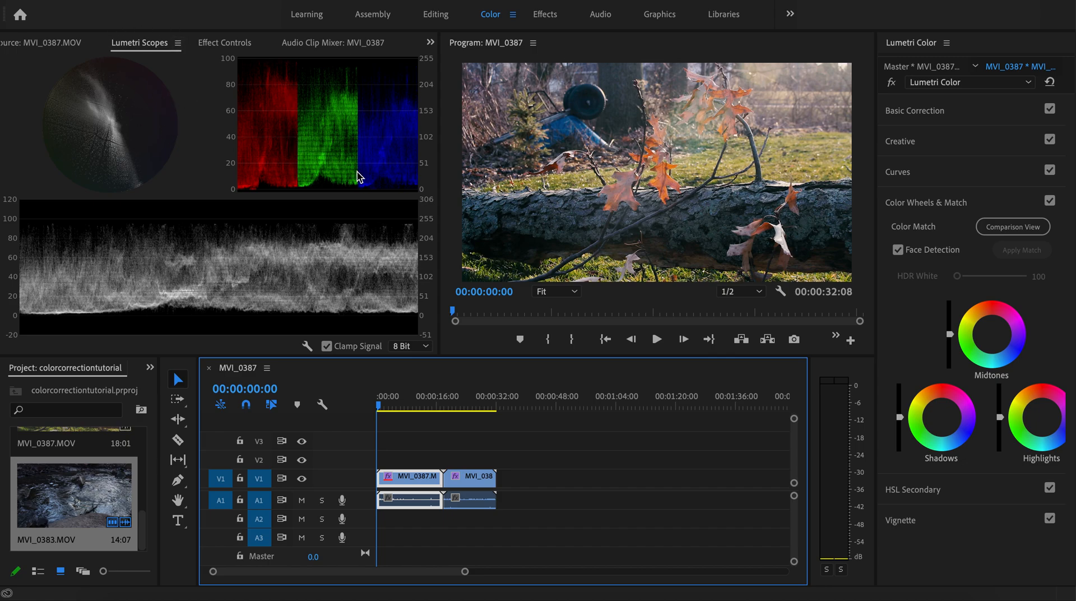
# Step: Look through the Learning, Assembly and Editing workspaces, and return to the Color workspace
pyautogui.click(306, 15)
pyautogui.click(370, 16)
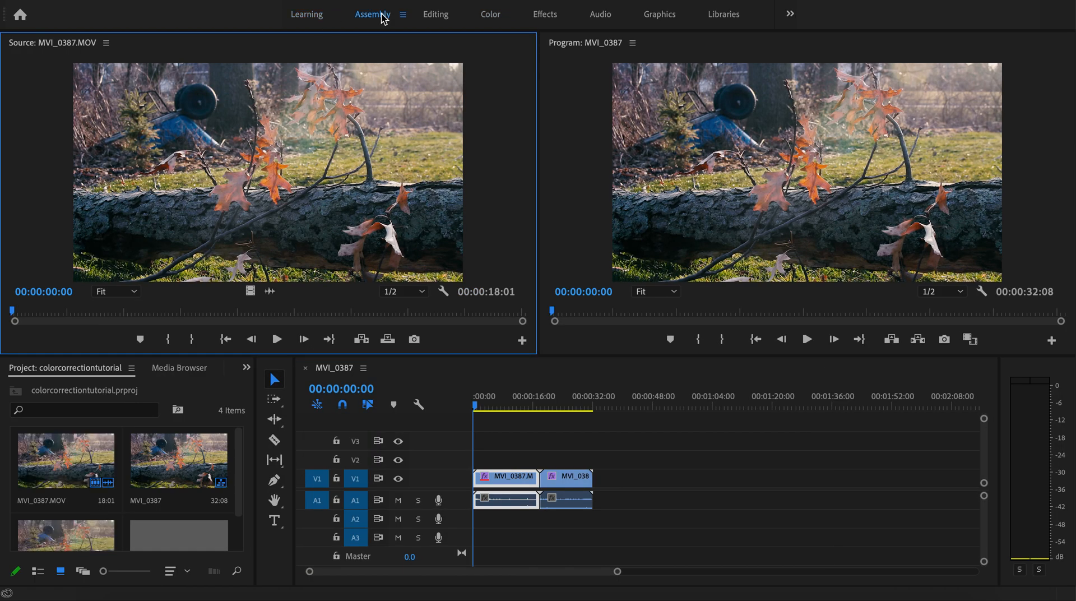
pyautogui.click(423, 17)
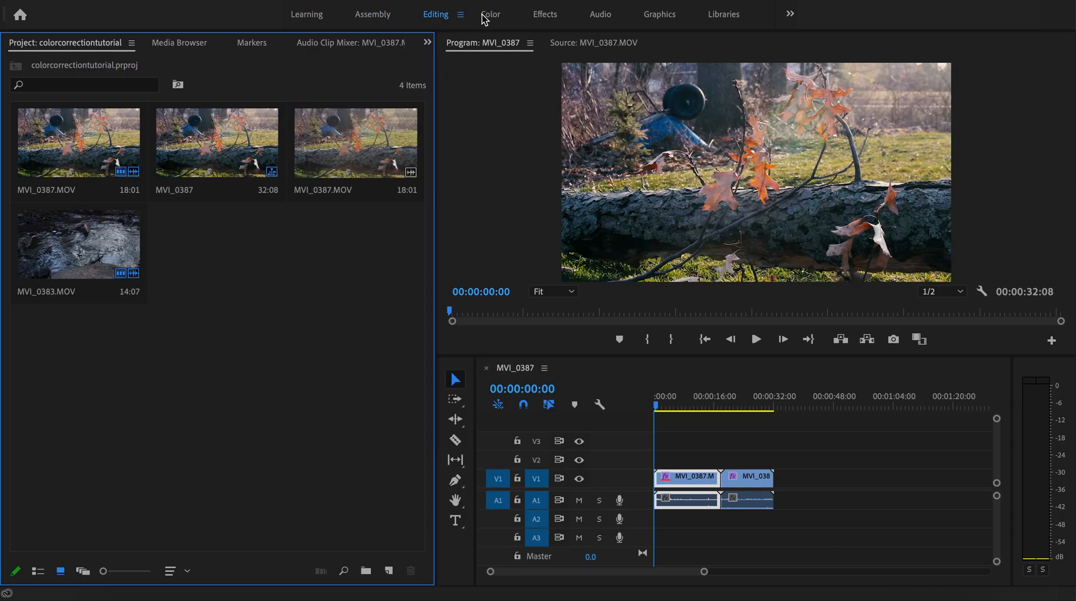
pyautogui.click(485, 17)
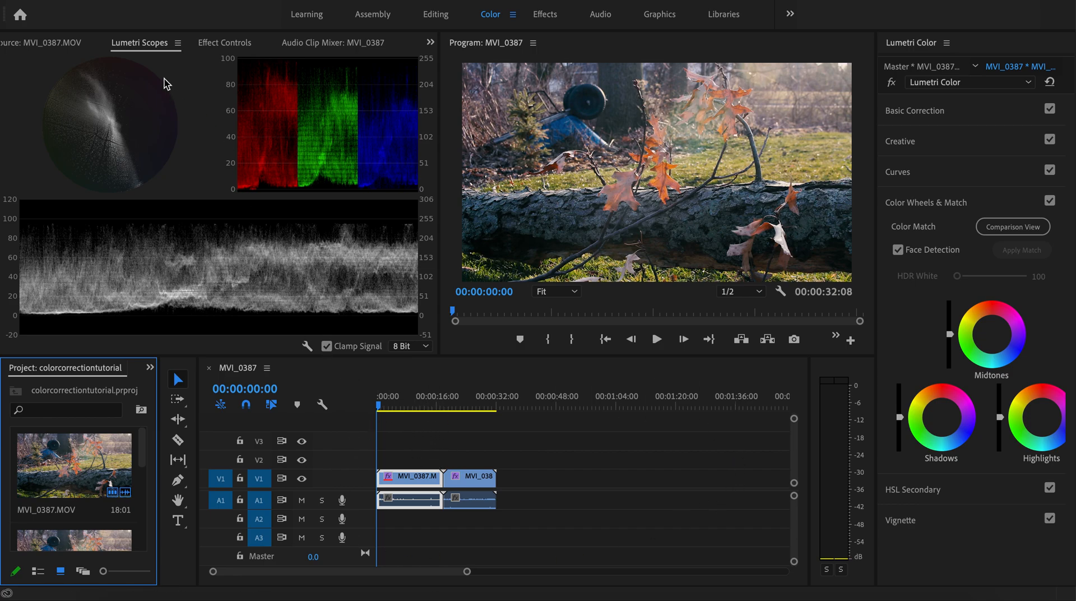
# Step: Examine the vectorscope, RGB parade and luma waveform in Lumetri Scopes together with the list of available scope types
pyautogui.rightClick(250, 269)
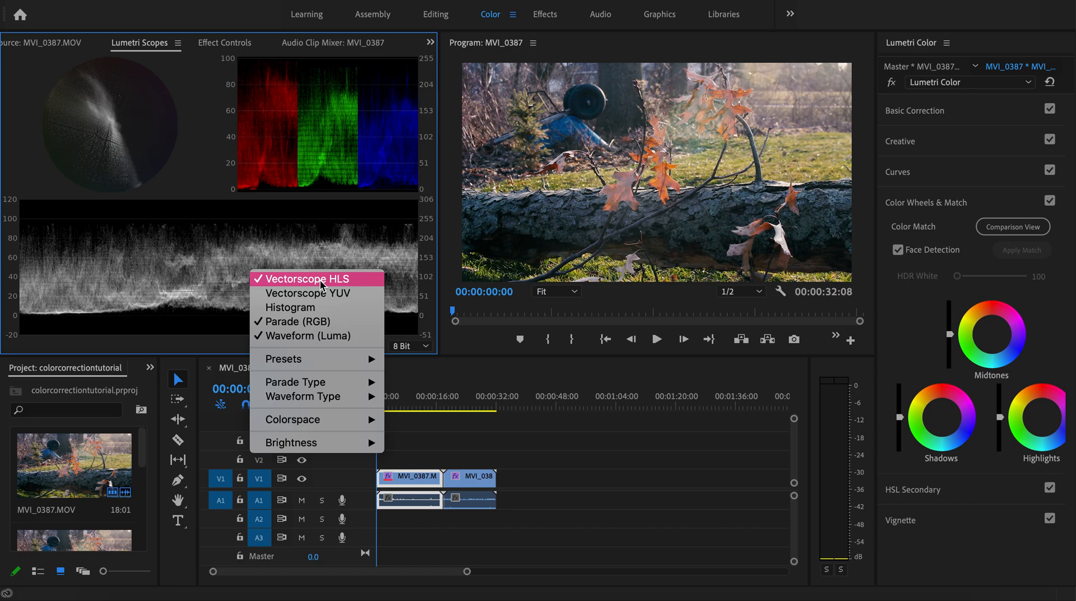
pyautogui.moveTo(312, 387)
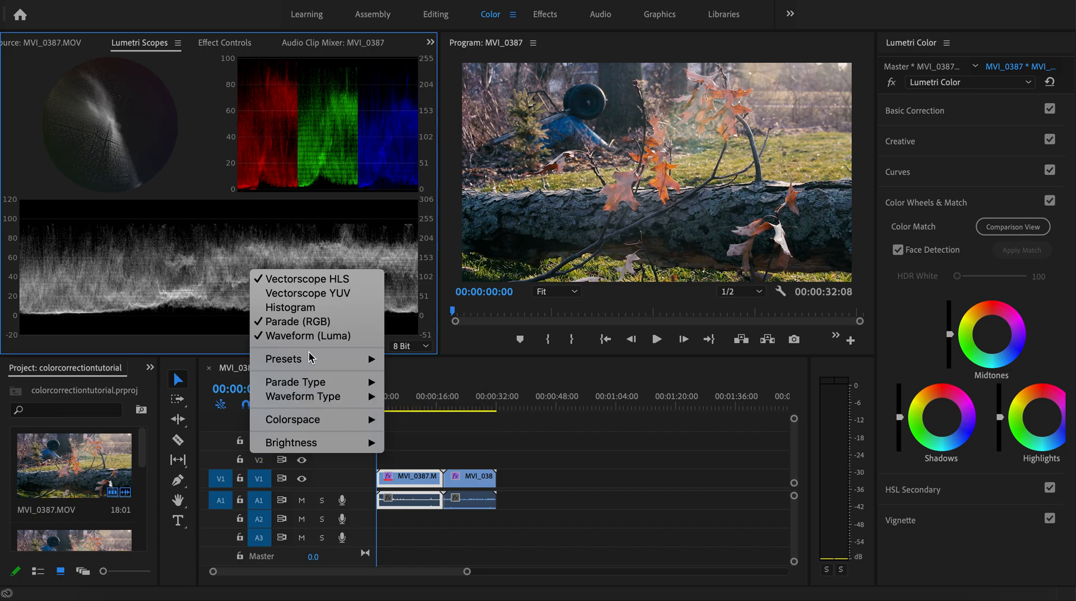
pyautogui.click(150, 300)
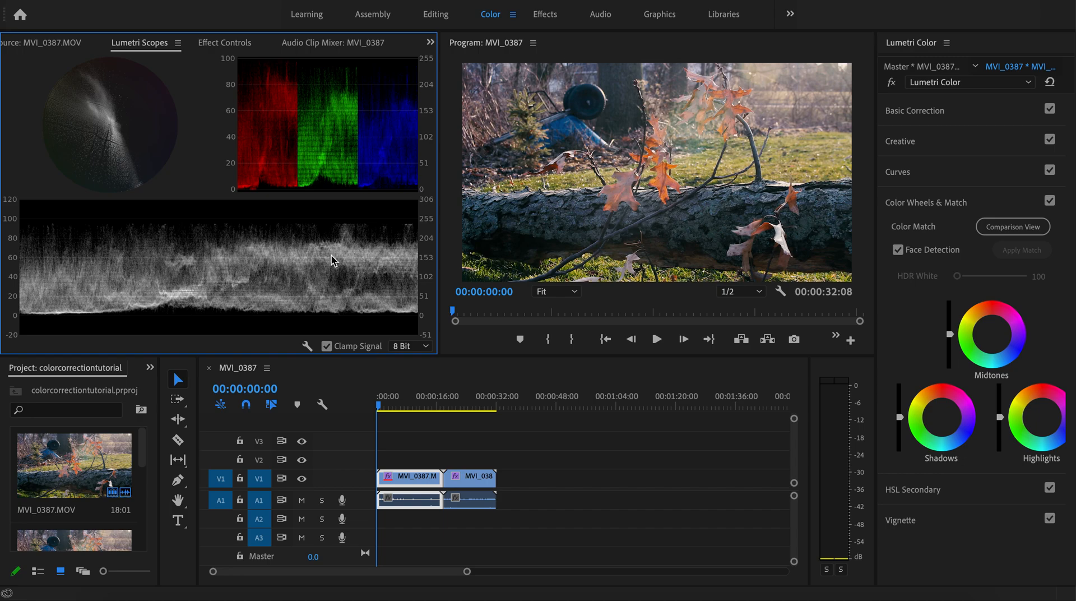
pyautogui.rightClick(311, 159)
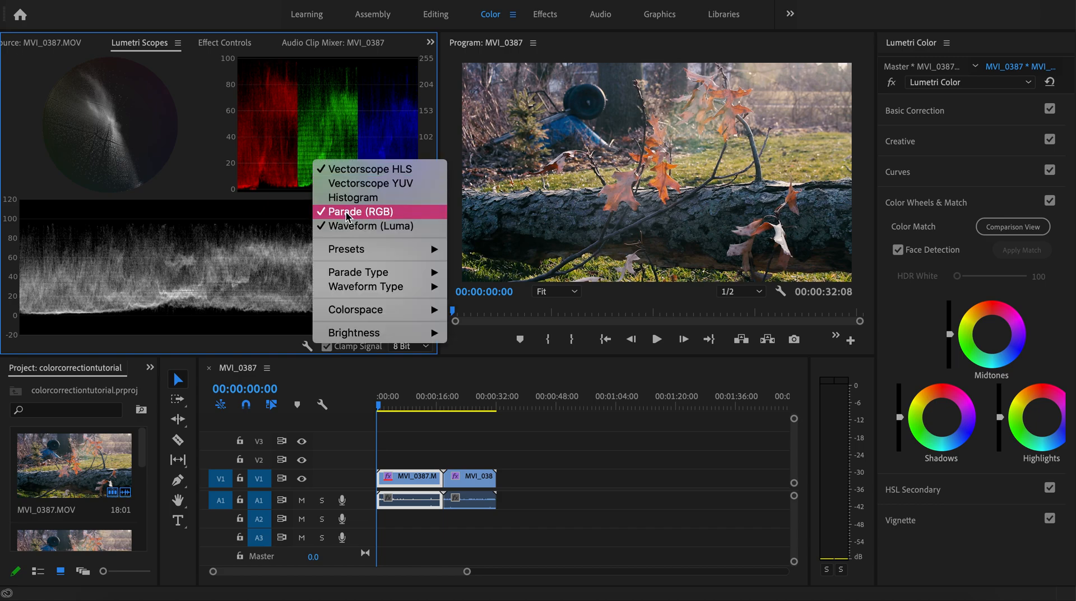
pyautogui.click(261, 169)
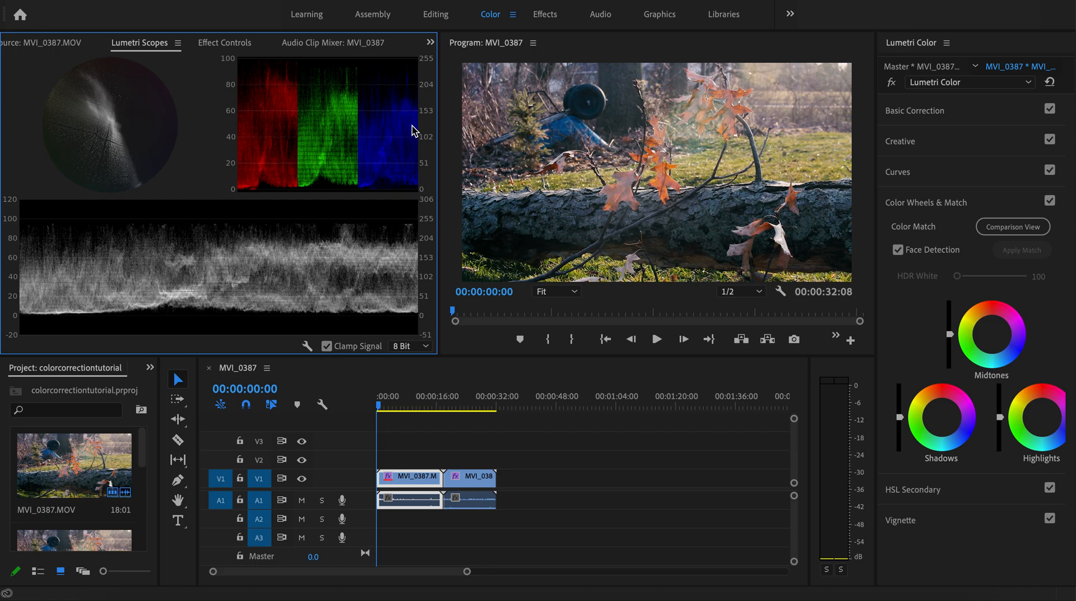
pyautogui.rightClick(155, 133)
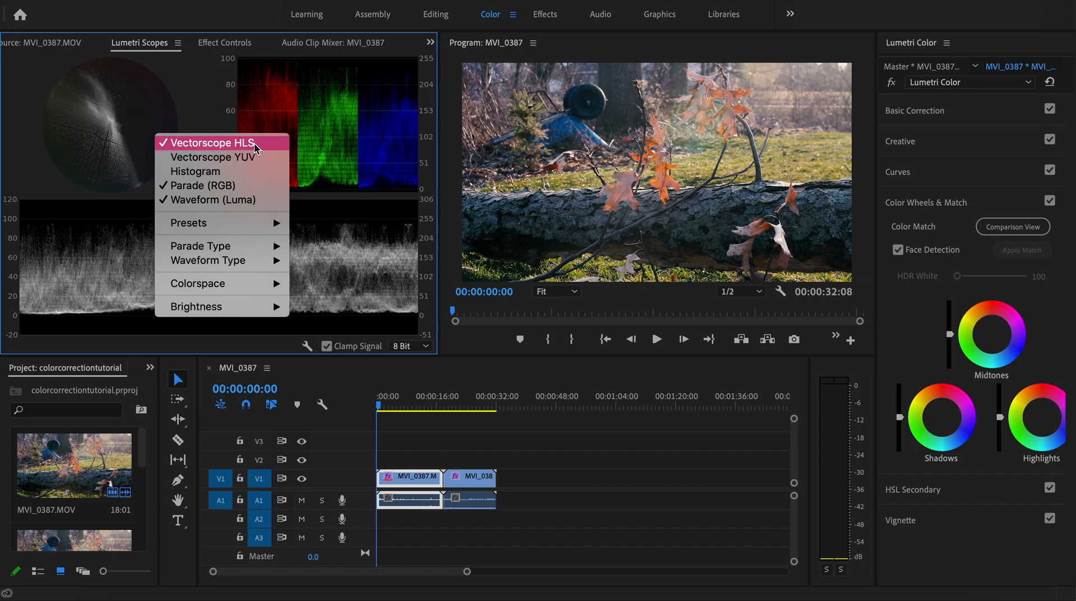
pyautogui.click(211, 112)
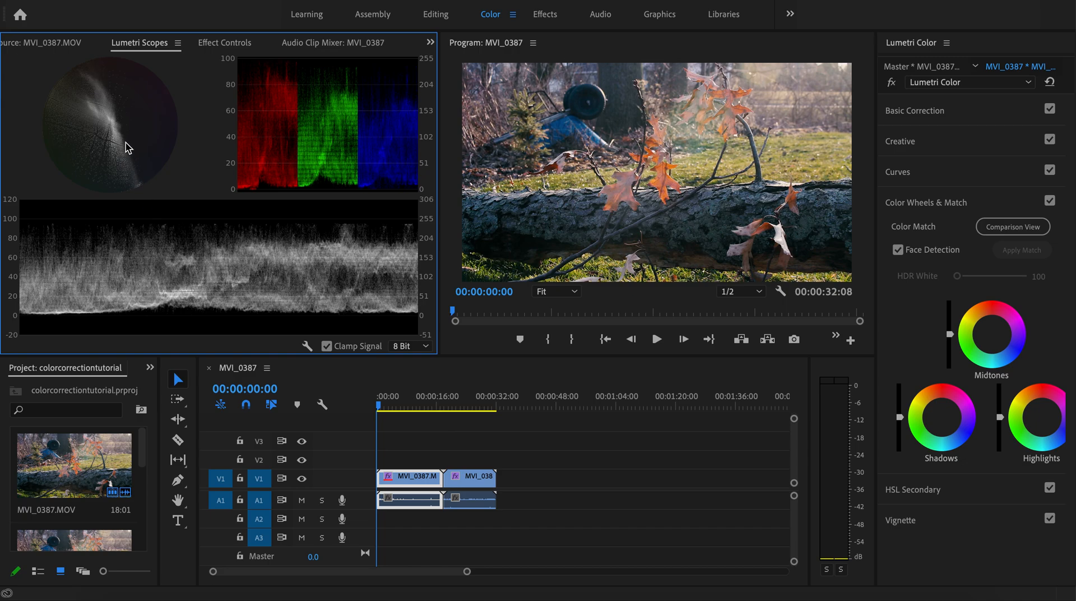
pyautogui.click(713, 163)
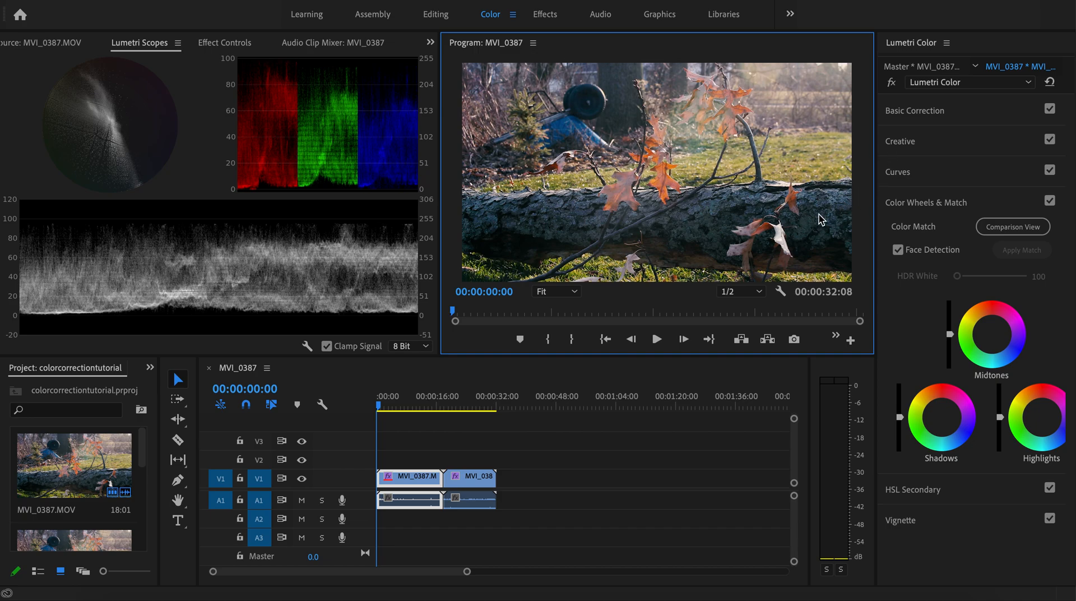
# Step: Open the Basic Correction settings and keep the second Lumetri Color effect of the MVI_0387 clip selected
pyautogui.click(934, 114)
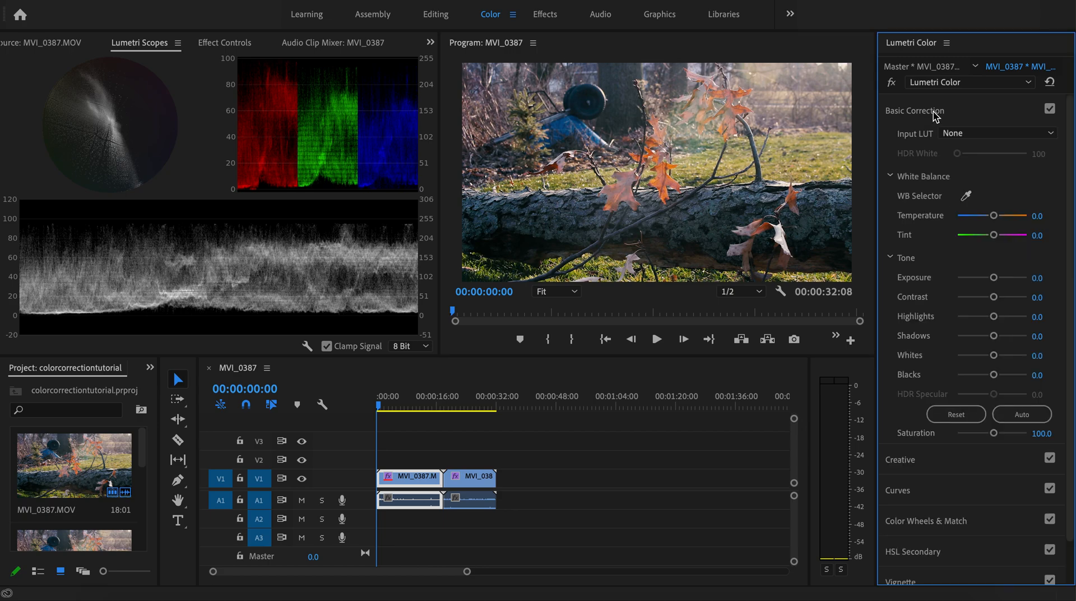
pyautogui.click(946, 43)
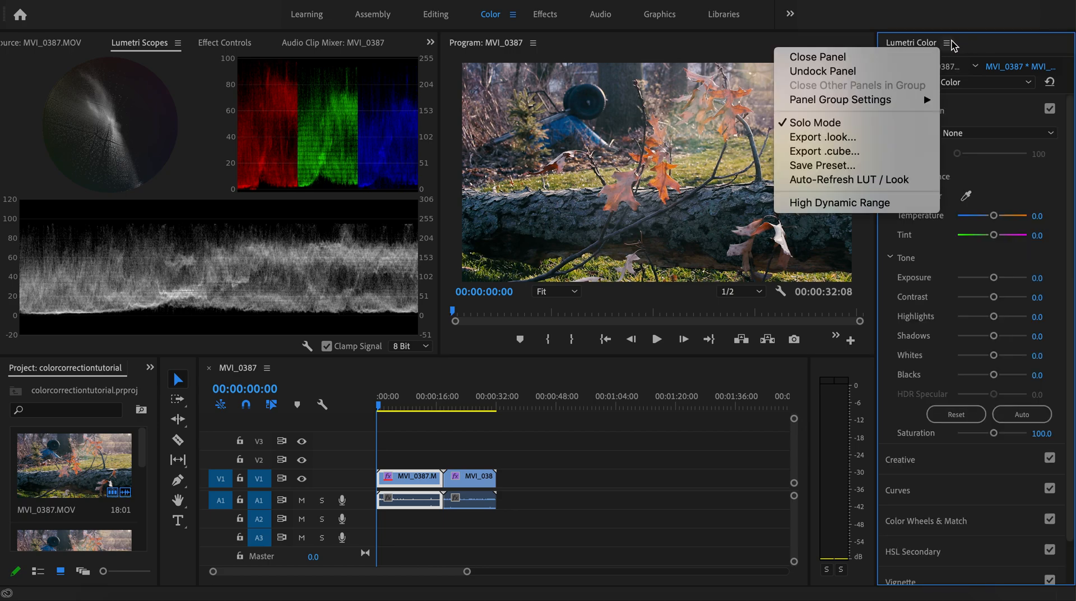
pyautogui.click(987, 54)
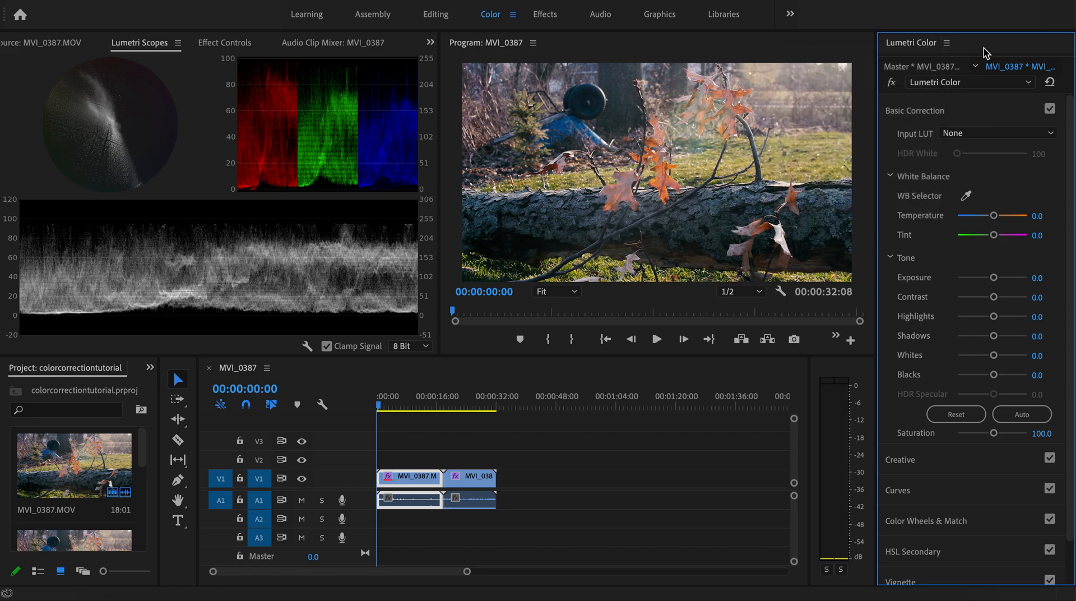
pyautogui.click(939, 84)
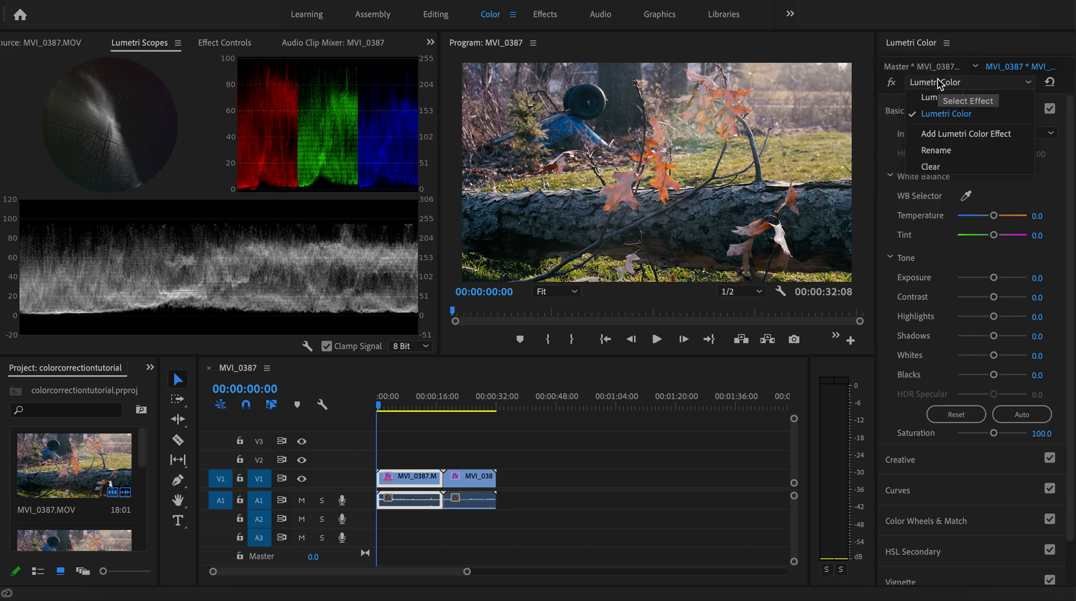
pyautogui.click(944, 115)
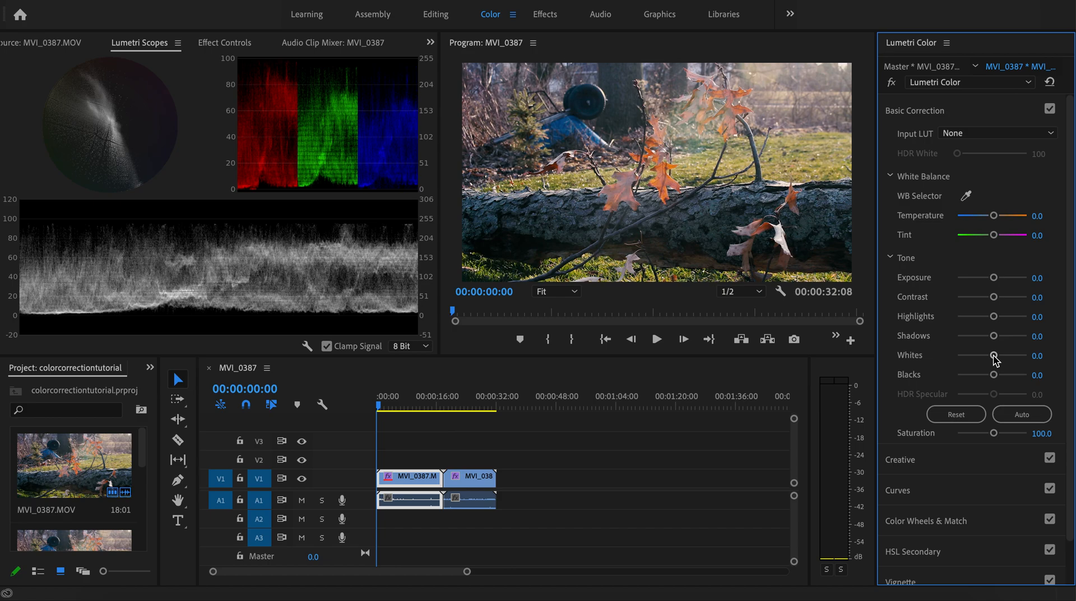
# Step: Set the clip's Whites to 21.3 and Blacks to -2.1 in Basic Correction, and save the project
pyautogui.click(975, 409)
pyautogui.moveTo(994, 357); pyautogui.dragTo(999, 359)
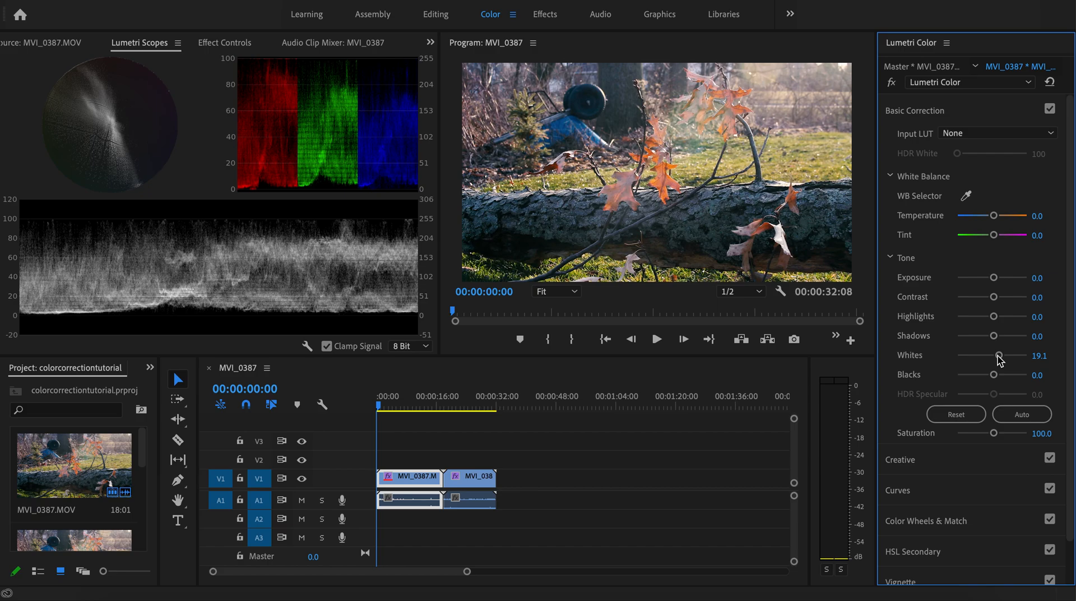
pyautogui.moveTo(999, 359); pyautogui.dragTo(1001, 359)
pyautogui.moveTo(994, 379); pyautogui.dragTo(992, 381)
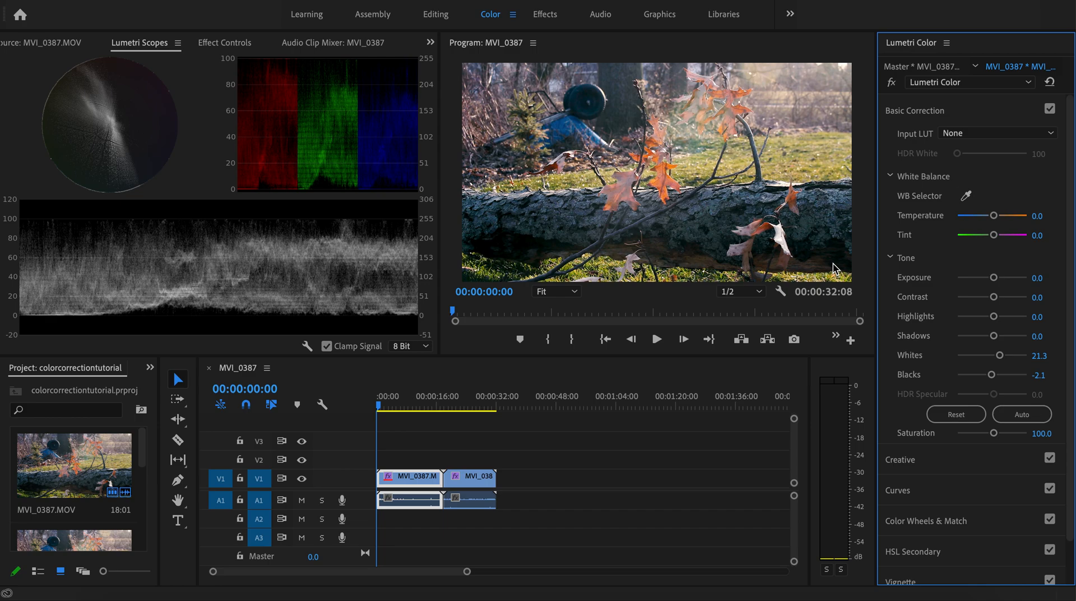
pyautogui.hotkey('ctrl', 's')
# Step: Try the Blacks at -10.6 and at 2.1, and return them to -2.1
pyautogui.moveTo(992, 375); pyautogui.dragTo(988, 376)
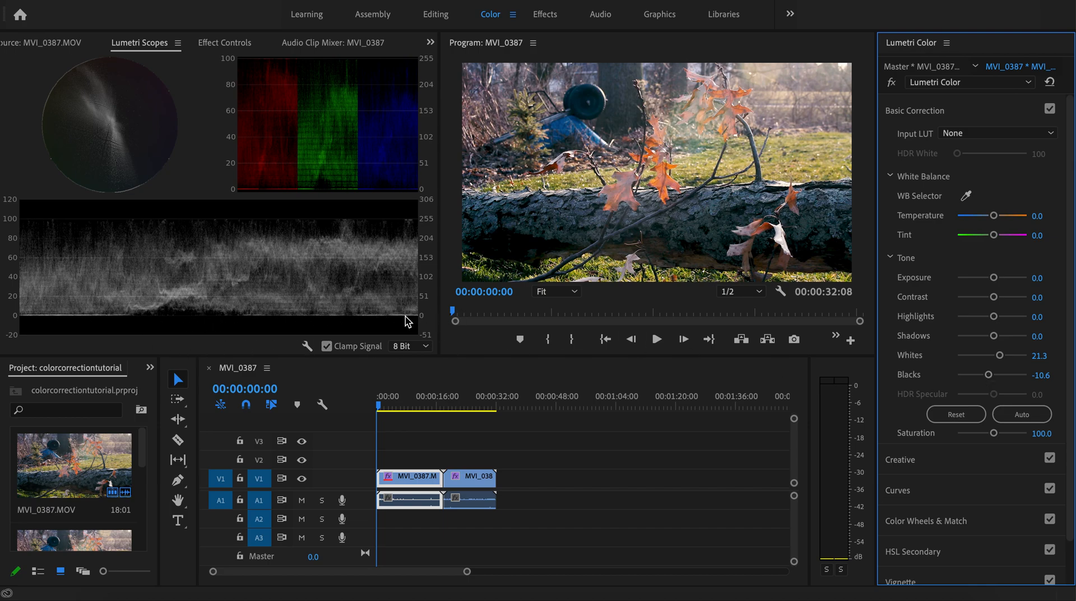
pyautogui.doubleClick(991, 375)
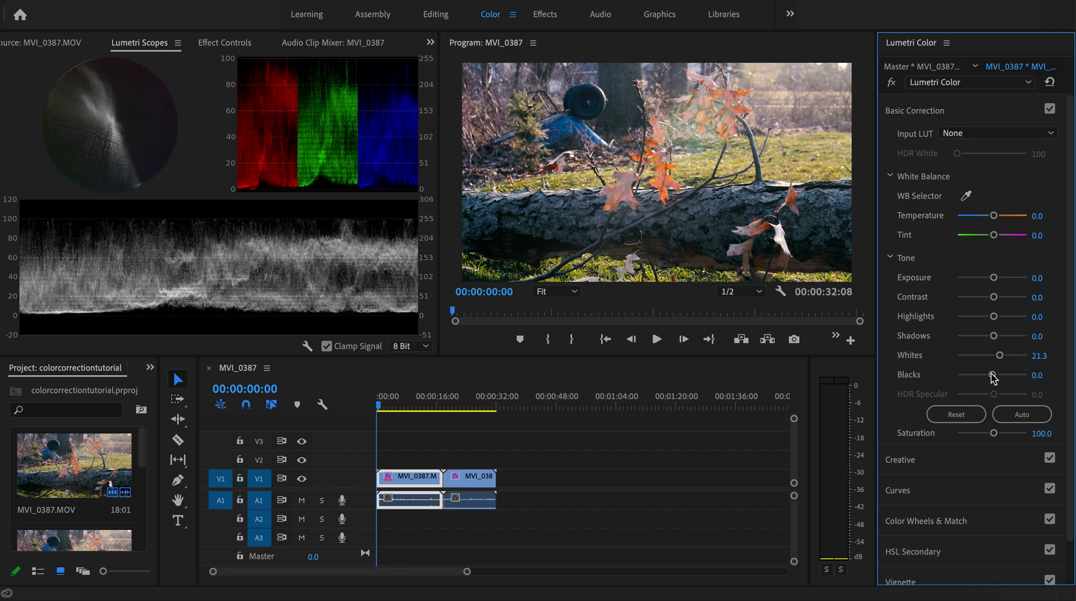
pyautogui.moveTo(992, 374); pyautogui.dragTo(990, 375)
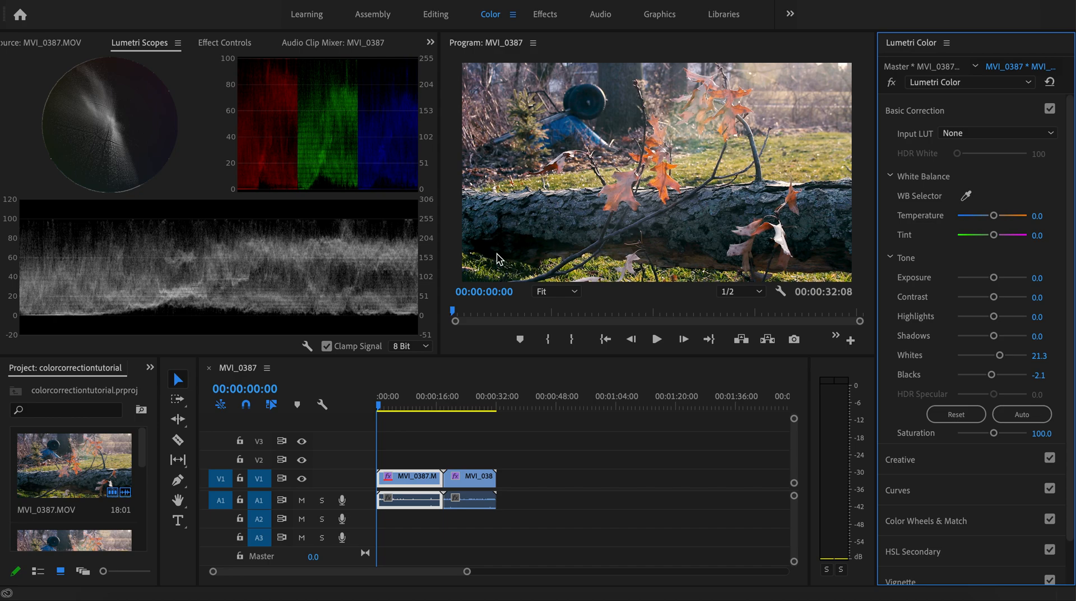
pyautogui.moveTo(991, 376); pyautogui.dragTo(991, 377)
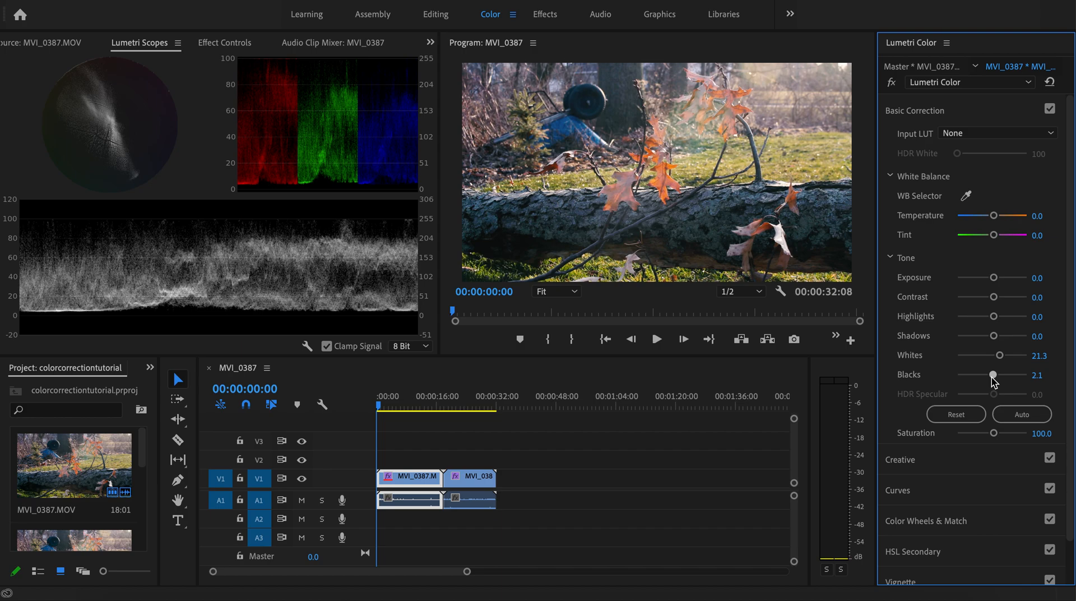
pyautogui.doubleClick(992, 376)
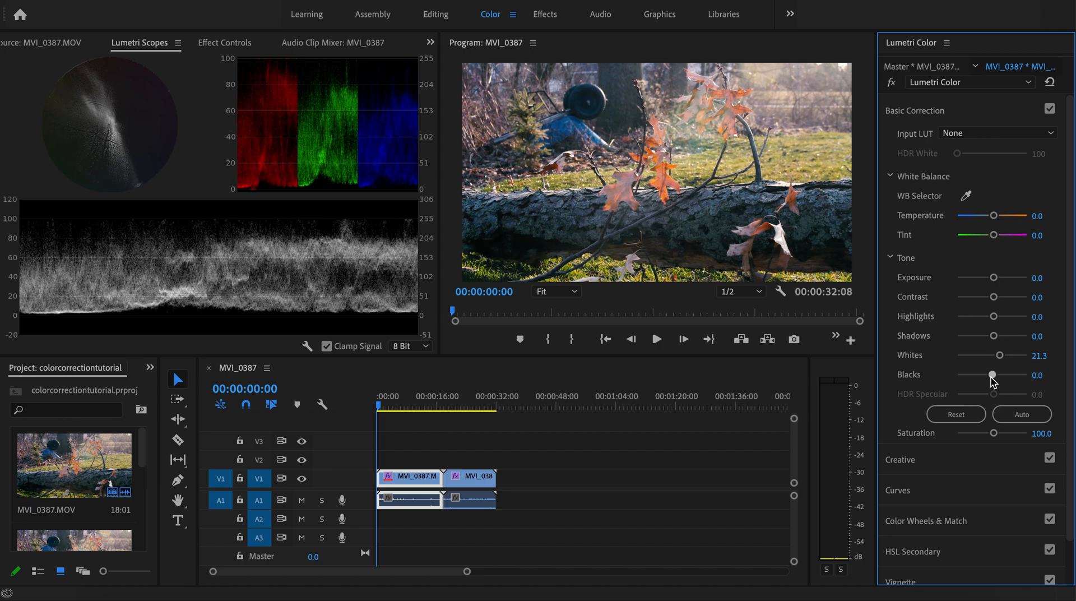
pyautogui.moveTo(991, 377); pyautogui.dragTo(990, 376)
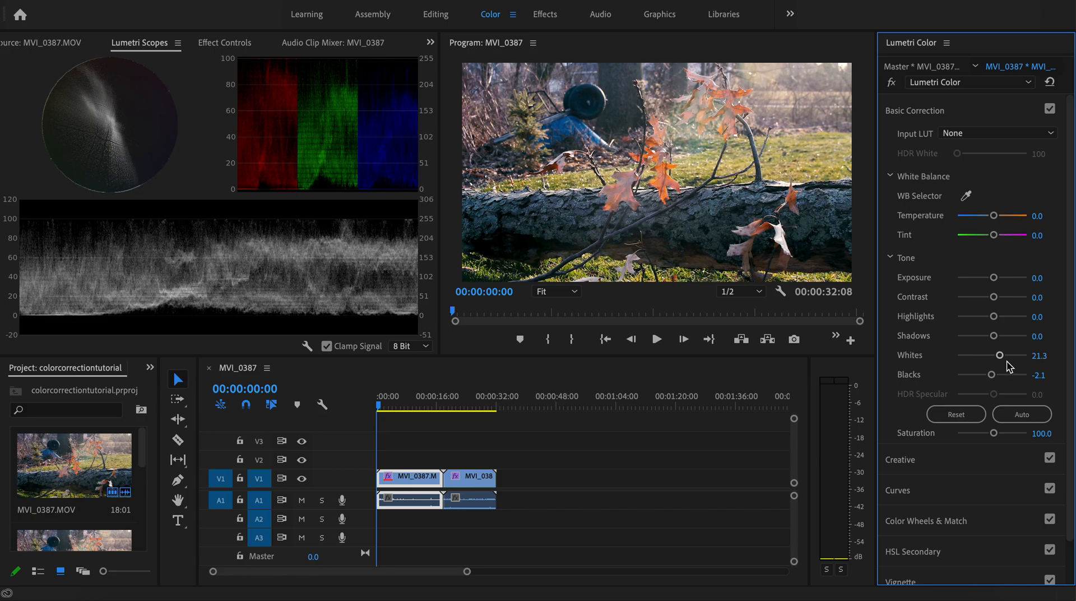
# Step: Try the Whites at 72.3 and settle them at 23.4, and test an Exposure of -0.4 before resetting it to 0
pyautogui.moveTo(999, 355); pyautogui.dragTo(1018, 359)
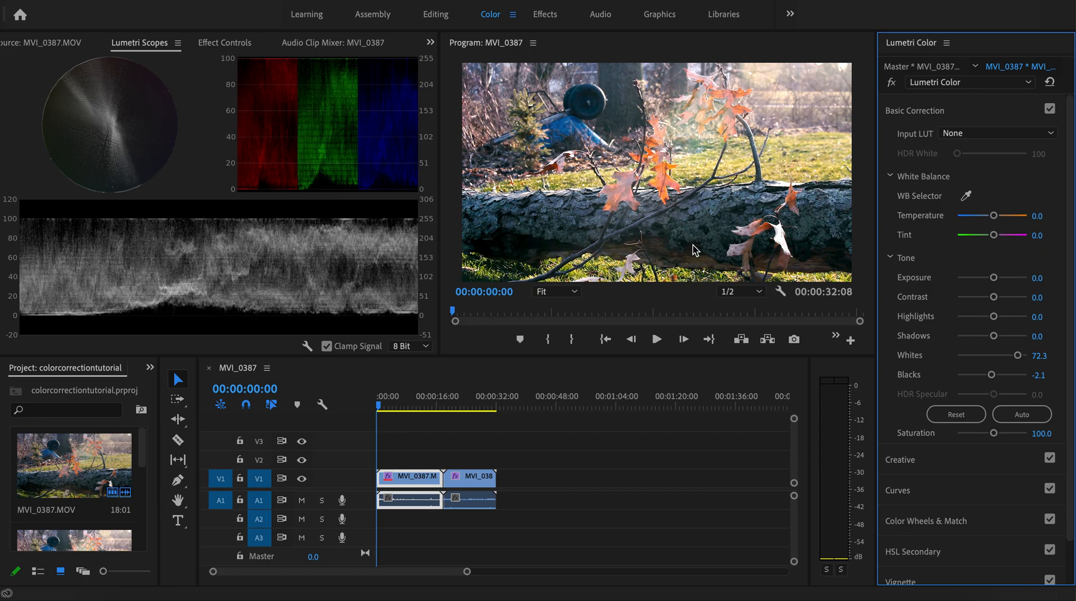
pyautogui.moveTo(1019, 359); pyautogui.dragTo(999, 359)
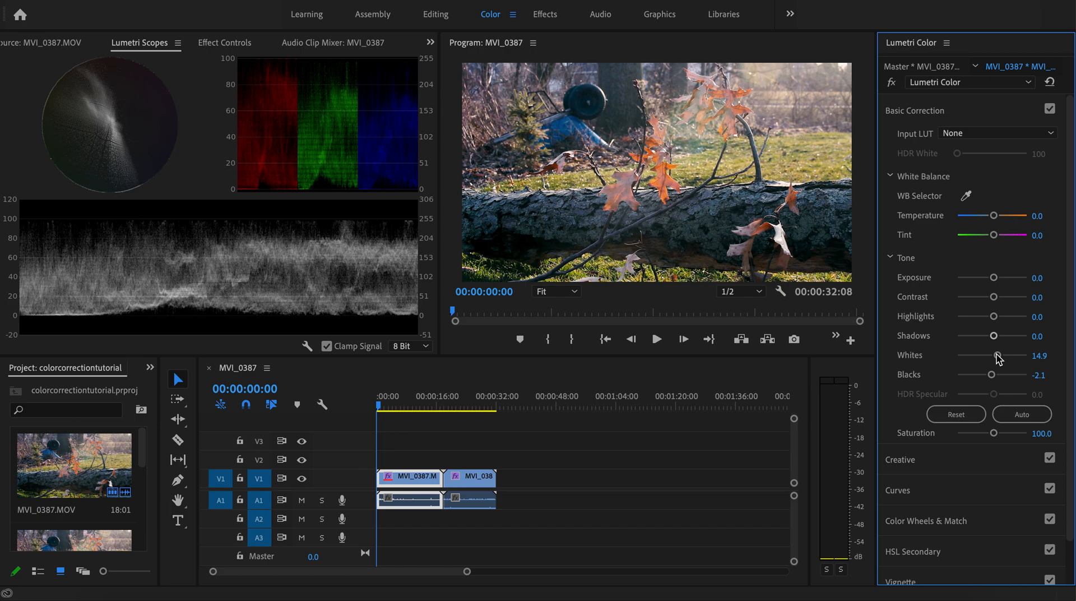
pyautogui.moveTo(998, 357); pyautogui.dragTo(1001, 358)
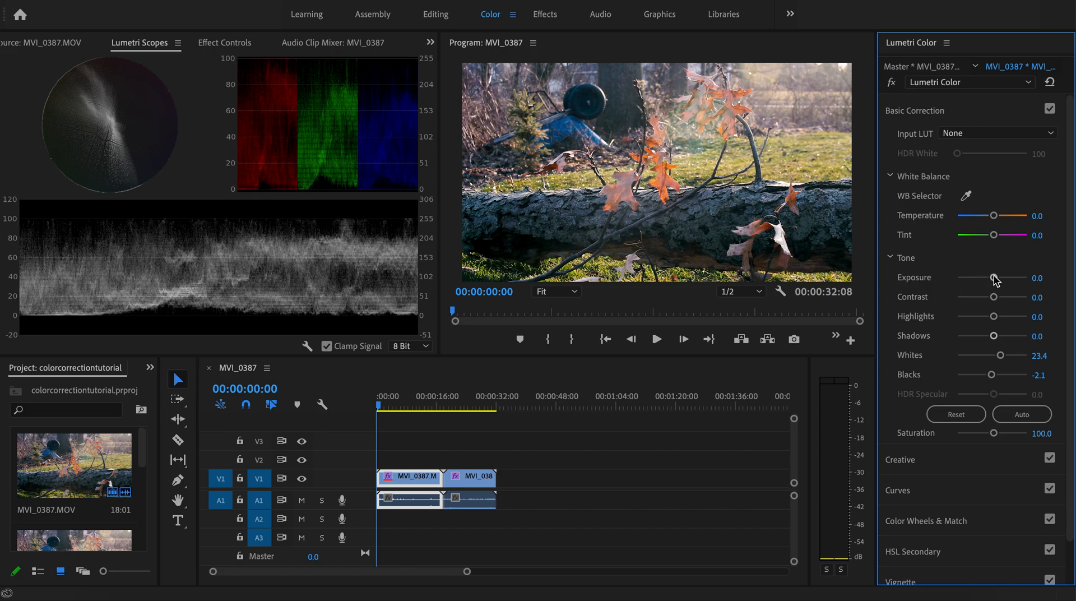
pyautogui.moveTo(993, 278); pyautogui.dragTo(989, 277)
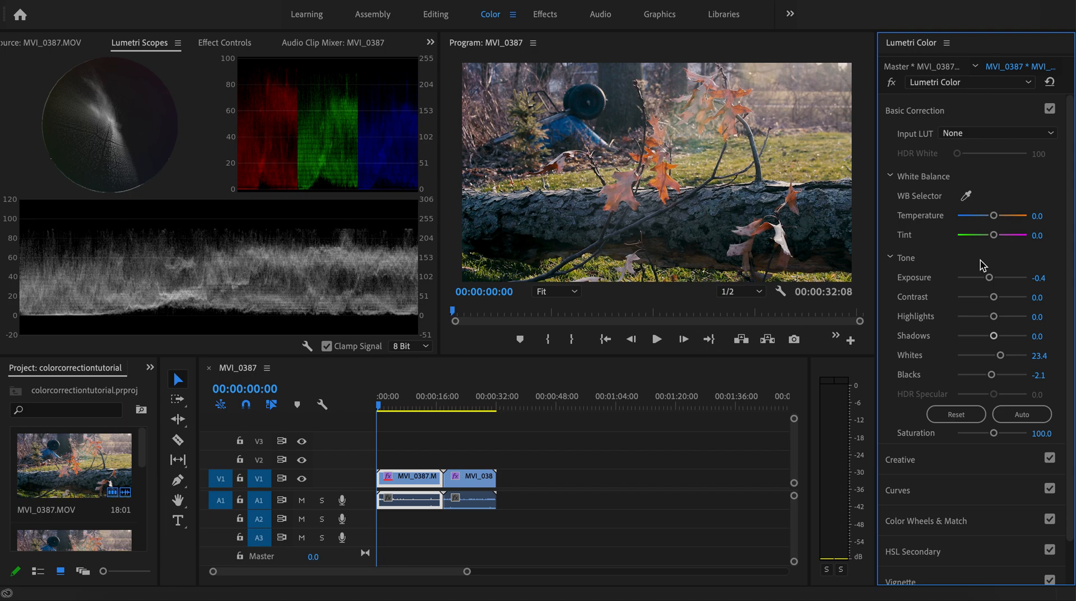
pyautogui.doubleClick(990, 278)
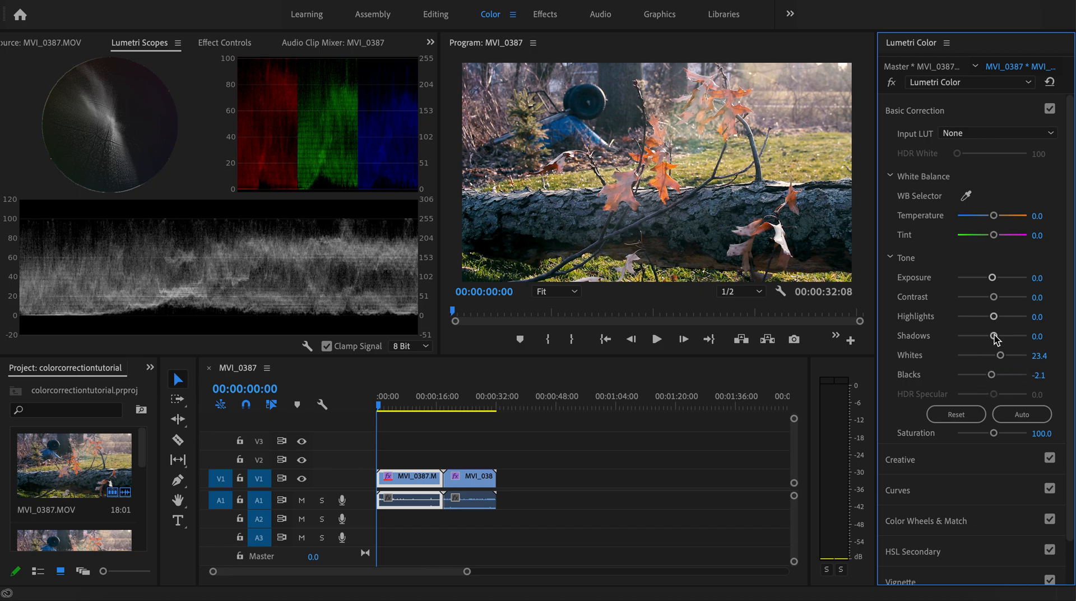
# Step: Set the Shadows to -8.5 and the Highlights to -2.1, trying the Highlights at 12.8 in between
pyautogui.moveTo(994, 337); pyautogui.dragTo(988, 337)
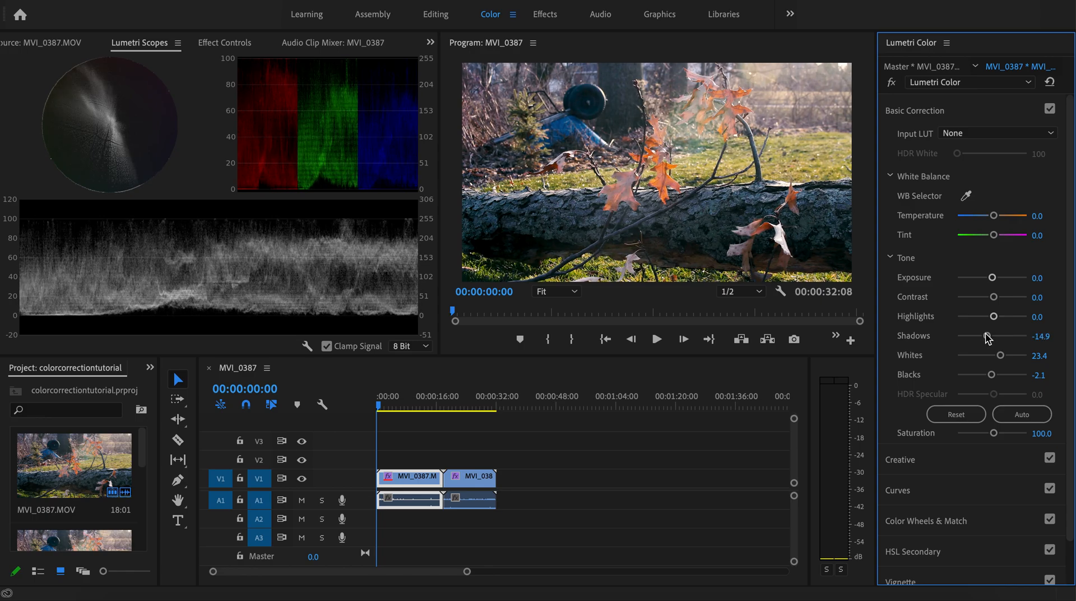
pyautogui.moveTo(988, 337); pyautogui.dragTo(989, 337)
pyautogui.moveTo(988, 336)
pyautogui.mouseDown()
pyautogui.moveTo(1008, 318)
pyautogui.moveTo(976, 320)
pyautogui.moveTo(992, 320)
pyautogui.mouseUp()
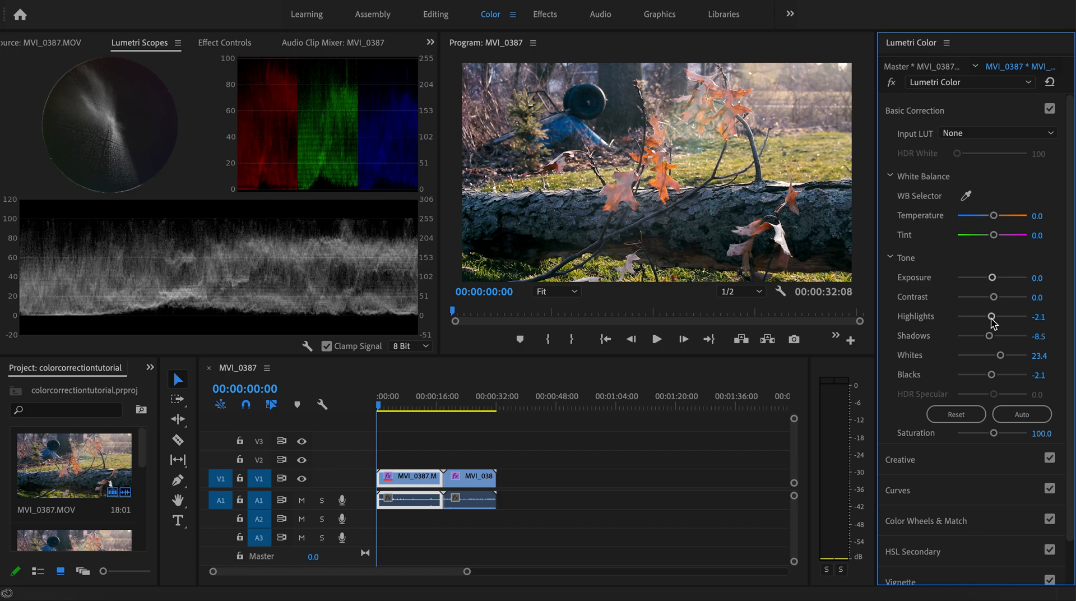
pyautogui.moveTo(992, 320); pyautogui.dragTo(997, 319)
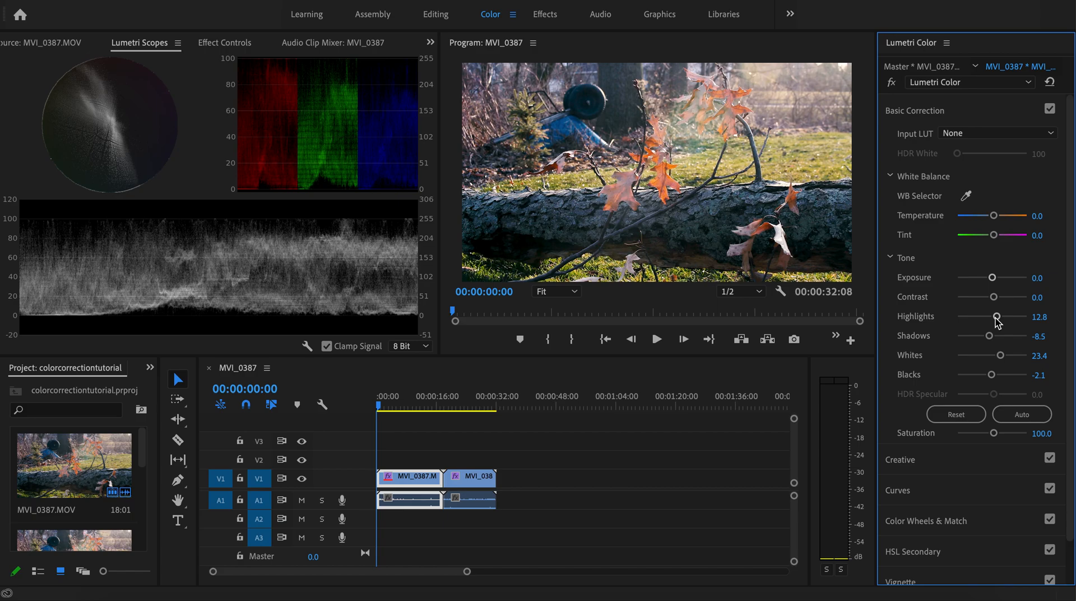
pyautogui.moveTo(996, 319); pyautogui.dragTo(992, 321)
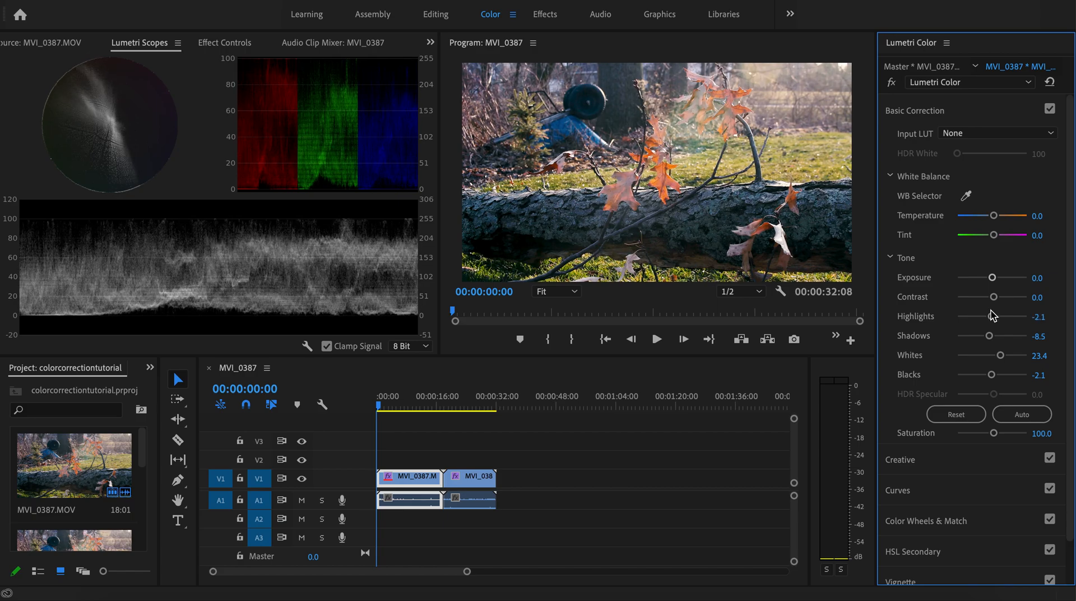
# Step: Try a higher Contrast and a Saturation of 127.7, returning them to 0 and 100
pyautogui.moveTo(992, 300)
pyautogui.mouseDown()
pyautogui.moveTo(975, 302)
pyautogui.moveTo(1003, 301)
pyautogui.mouseUp()
pyautogui.doubleClick(1003, 302)
pyautogui.moveTo(994, 435); pyautogui.dragTo(1002, 436)
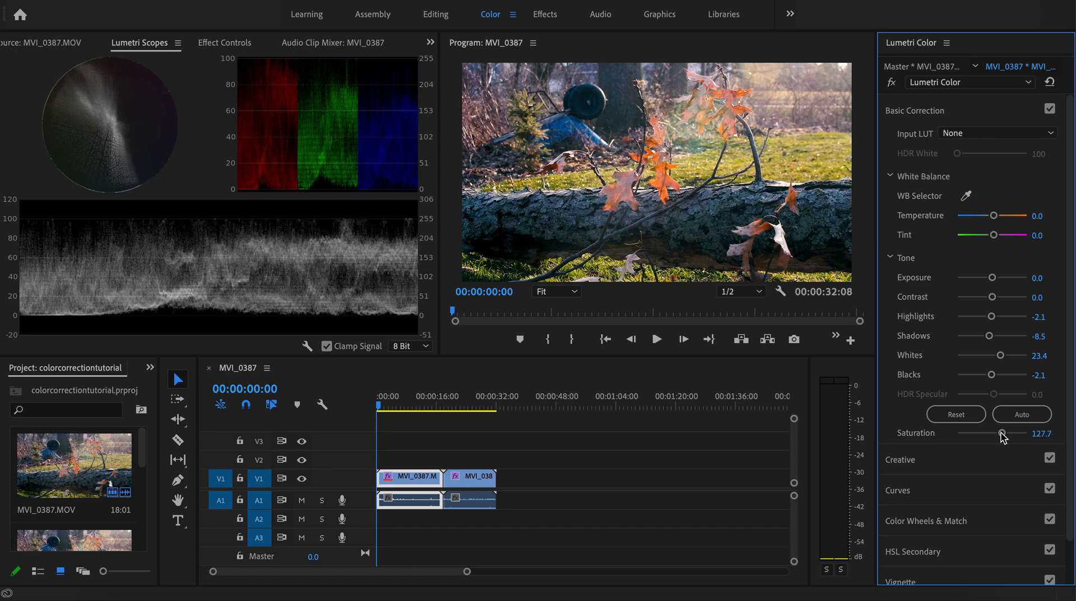
pyautogui.moveTo(1003, 436); pyautogui.dragTo(992, 438)
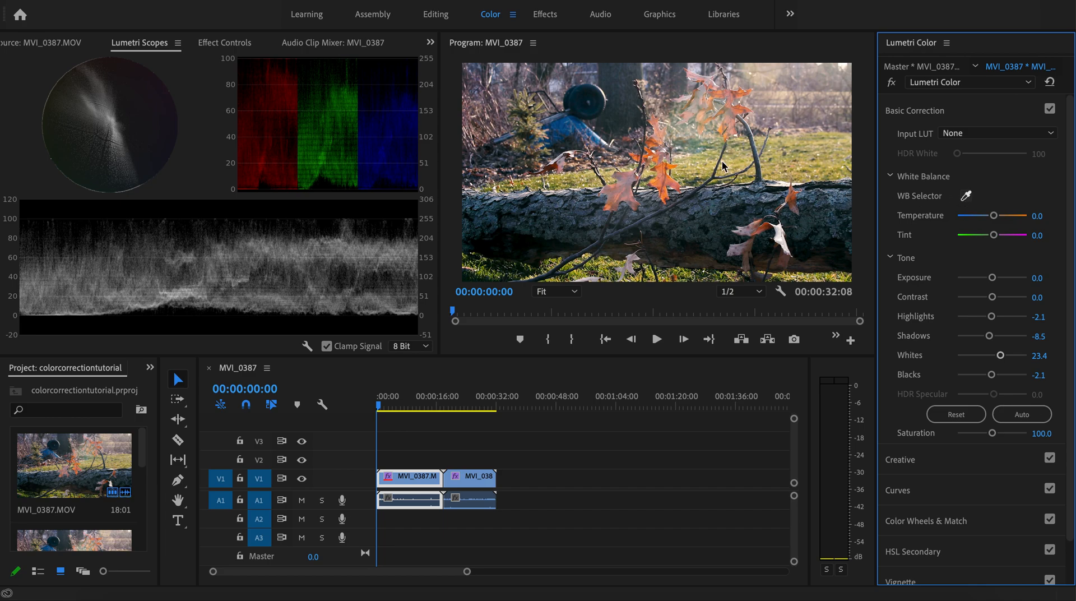
# Step: Try to set the white balance by sampling the bright area in the image's upper corner with the WB Selector, dismissing the screen recording request
pyautogui.click(964, 197)
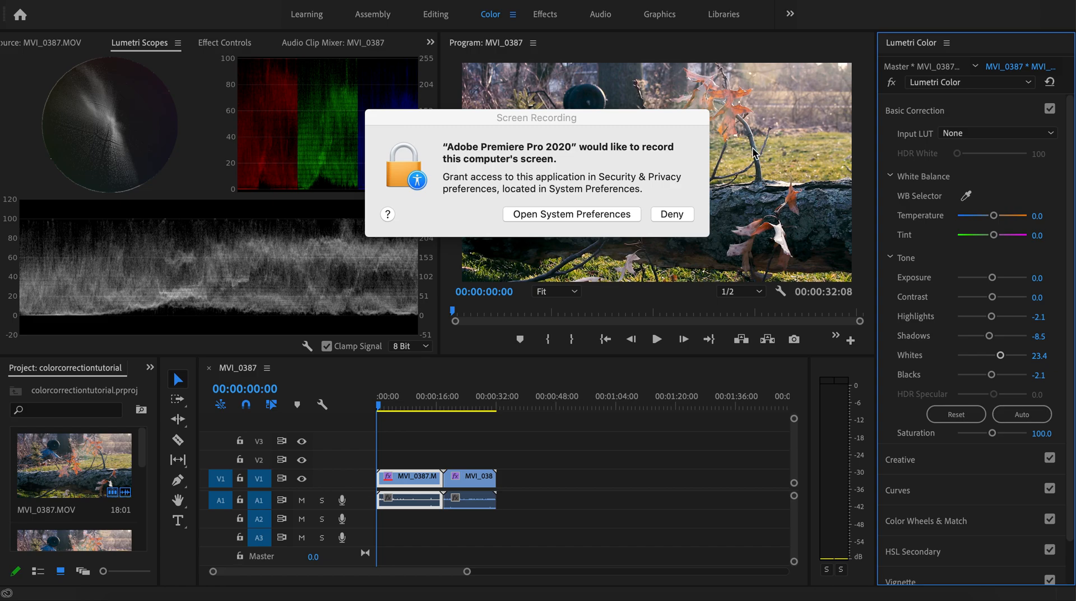
pyautogui.click(630, 217)
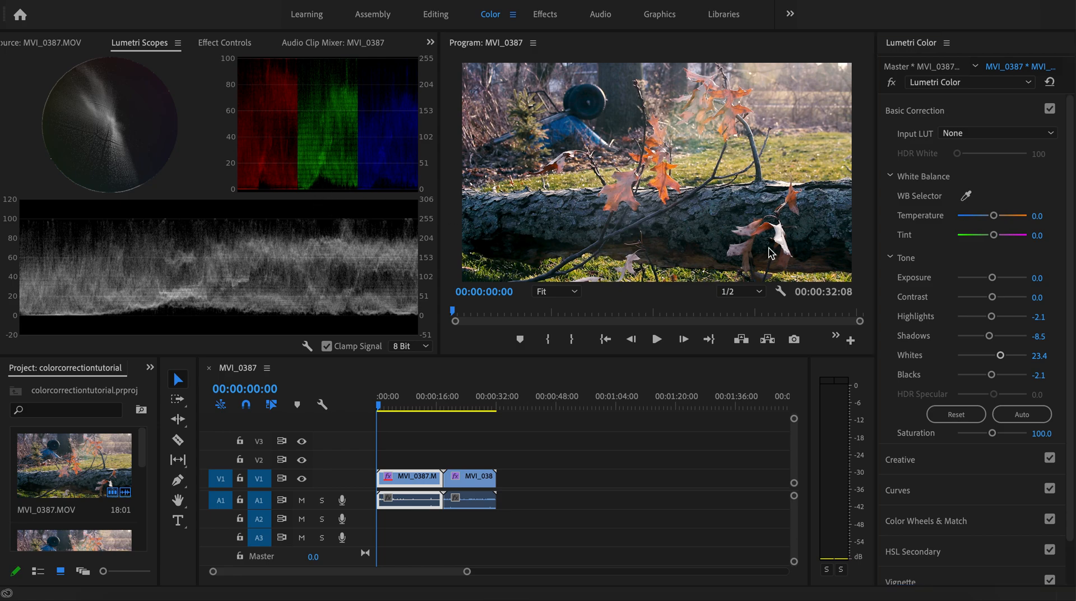
pyautogui.click(966, 196)
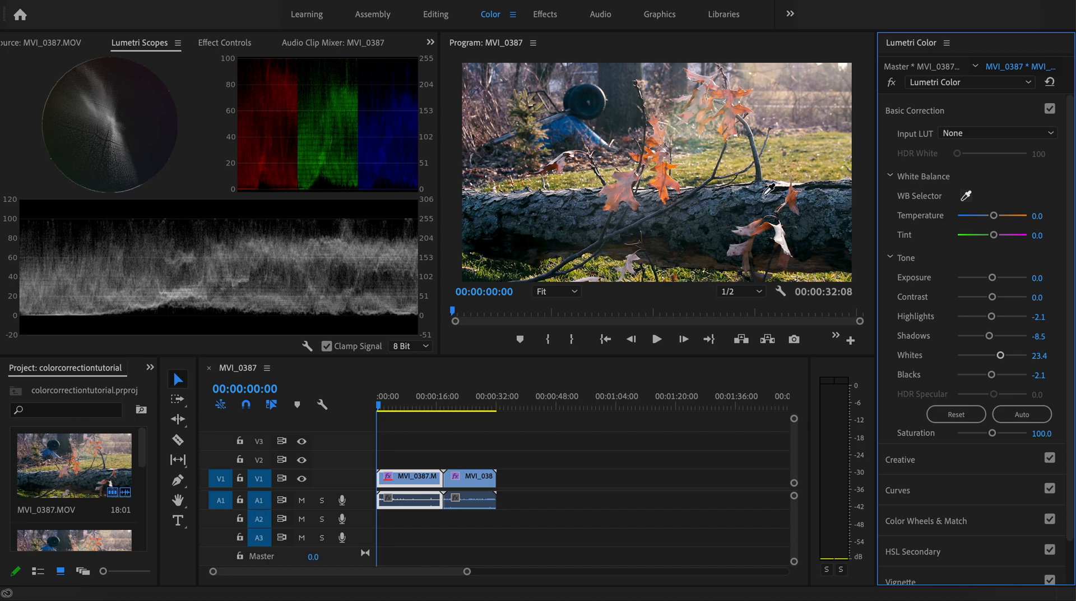
pyautogui.click(843, 65)
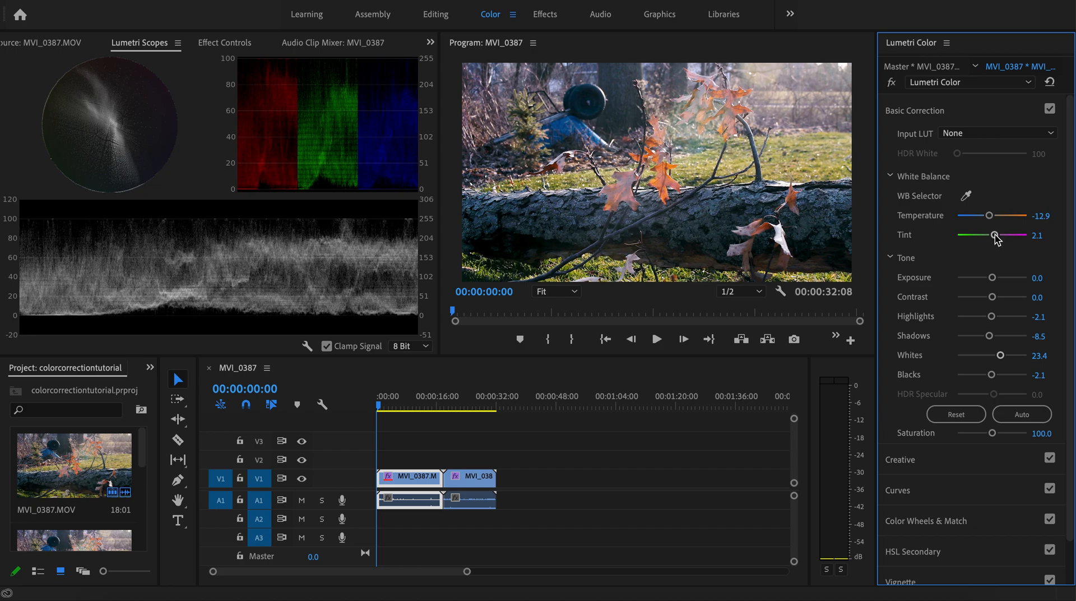
# Step: Set the Temperature to 10.6 and the Tint to 2.1, trying Tints of -6.4 and -12.8 along the way
pyautogui.moveTo(991, 236); pyautogui.dragTo(990, 236)
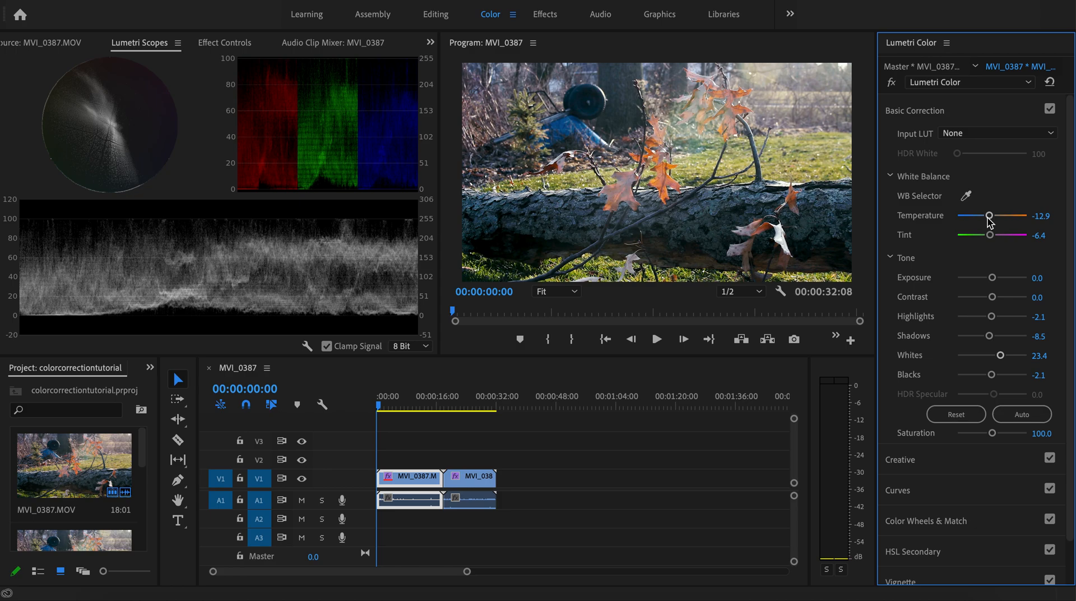
pyautogui.moveTo(989, 220); pyautogui.dragTo(992, 219)
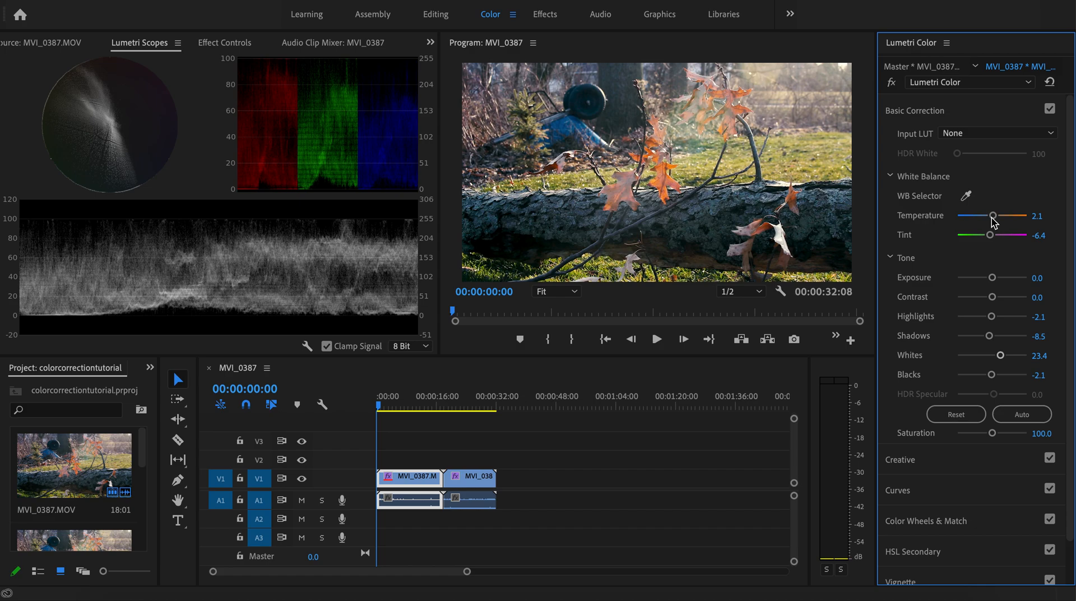
pyautogui.moveTo(989, 235); pyautogui.dragTo(993, 221)
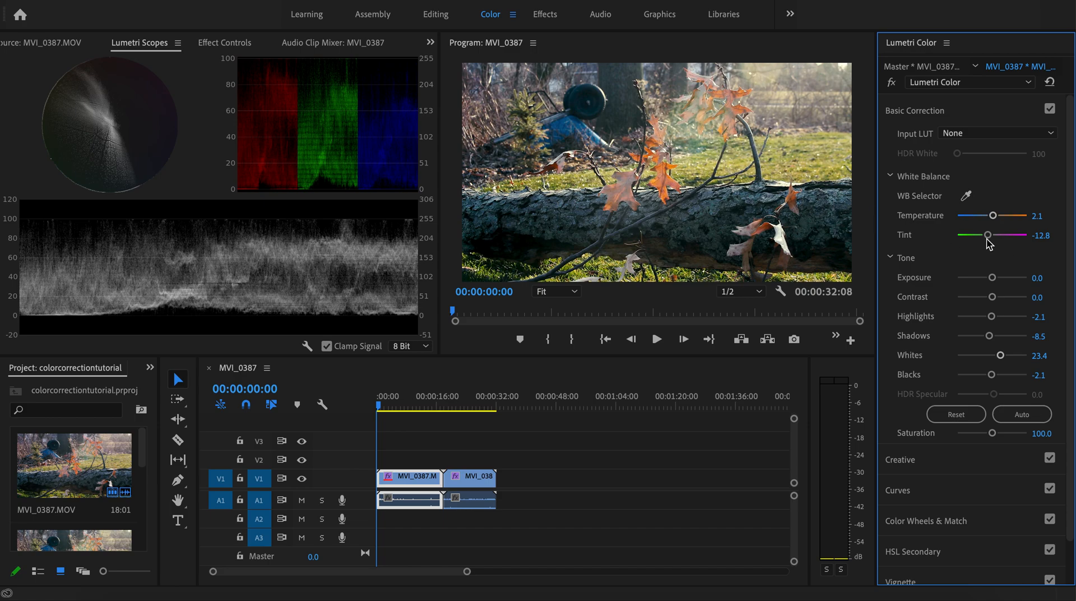
pyautogui.moveTo(987, 235); pyautogui.dragTo(992, 234)
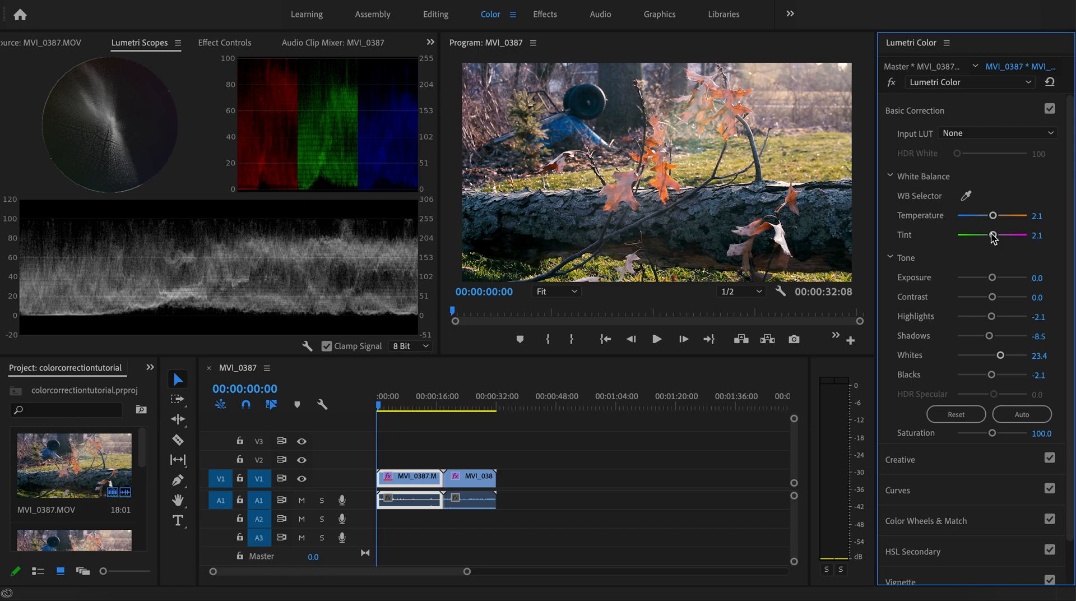
pyautogui.doubleClick(992, 235)
pyautogui.moveTo(993, 235); pyautogui.dragTo(990, 236)
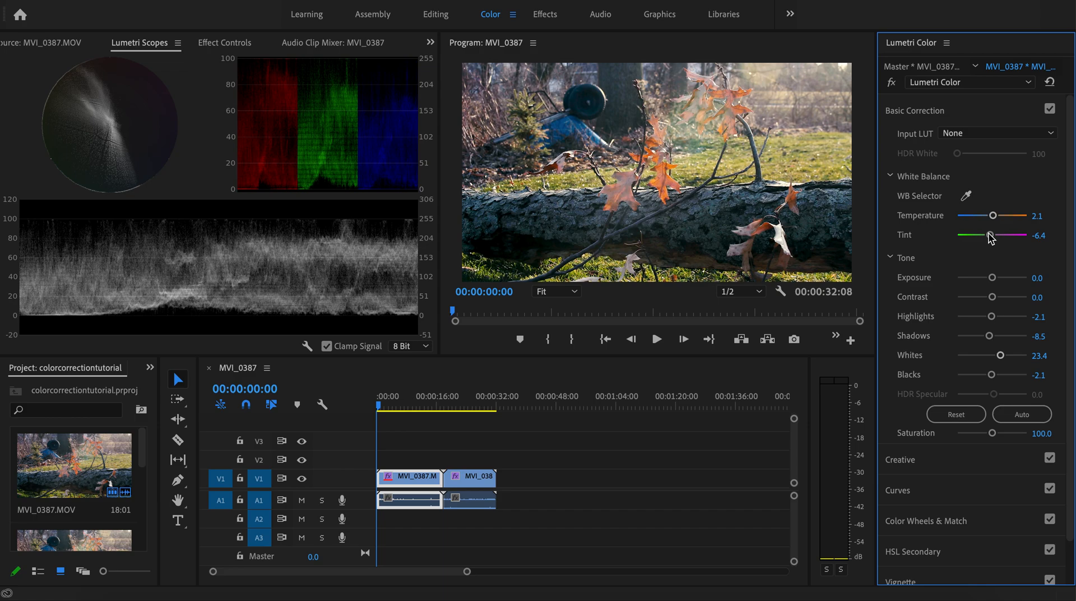
pyautogui.moveTo(990, 236); pyautogui.dragTo(993, 236)
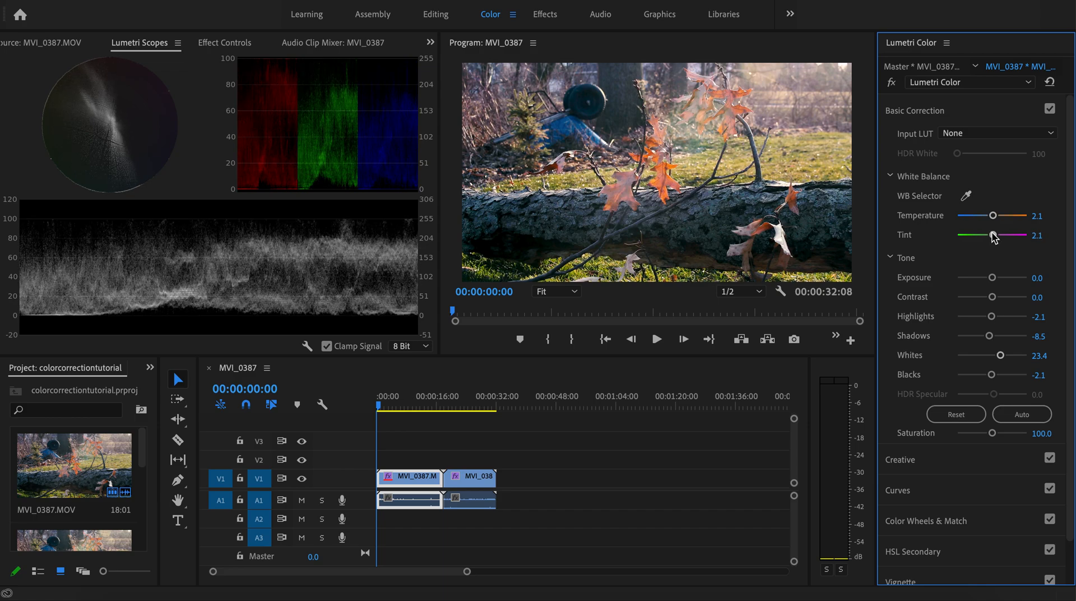
pyautogui.moveTo(992, 216); pyautogui.dragTo(994, 218)
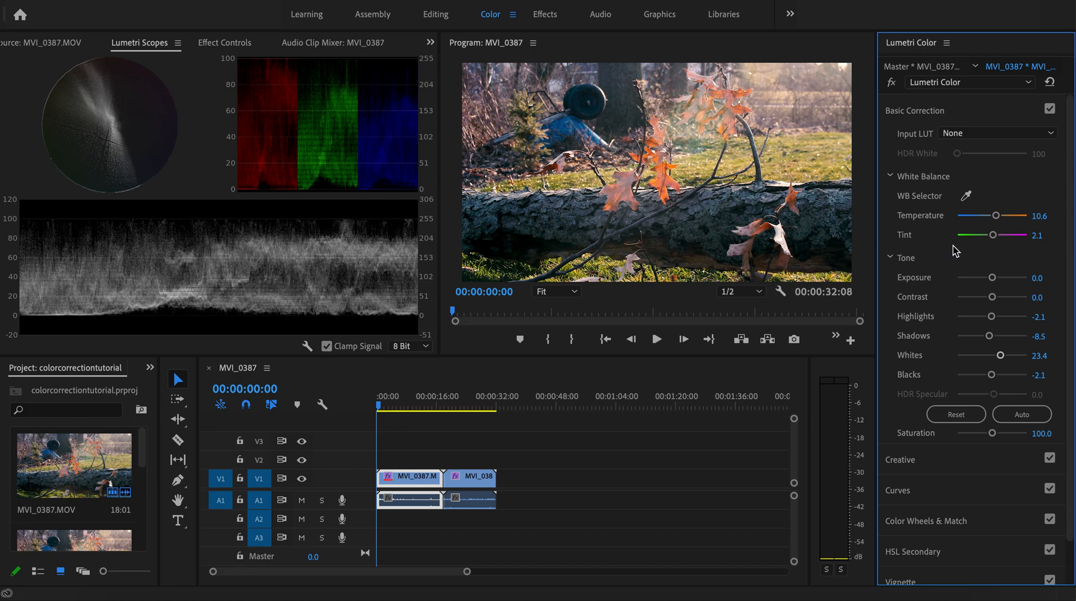
# Step: Set the Saturation to 102.1 after trying 104.3
pyautogui.click(1016, 419)
pyautogui.scroll(-3, 1016, 419)
pyautogui.moveTo(996, 392); pyautogui.dragTo(994, 391)
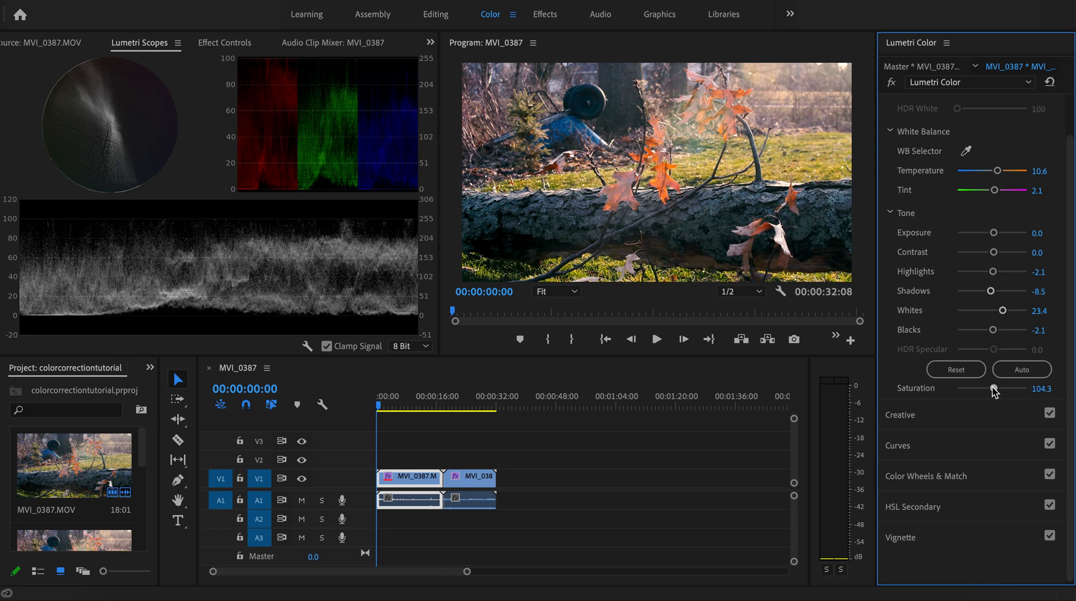
pyautogui.moveTo(994, 391); pyautogui.dragTo(993, 391)
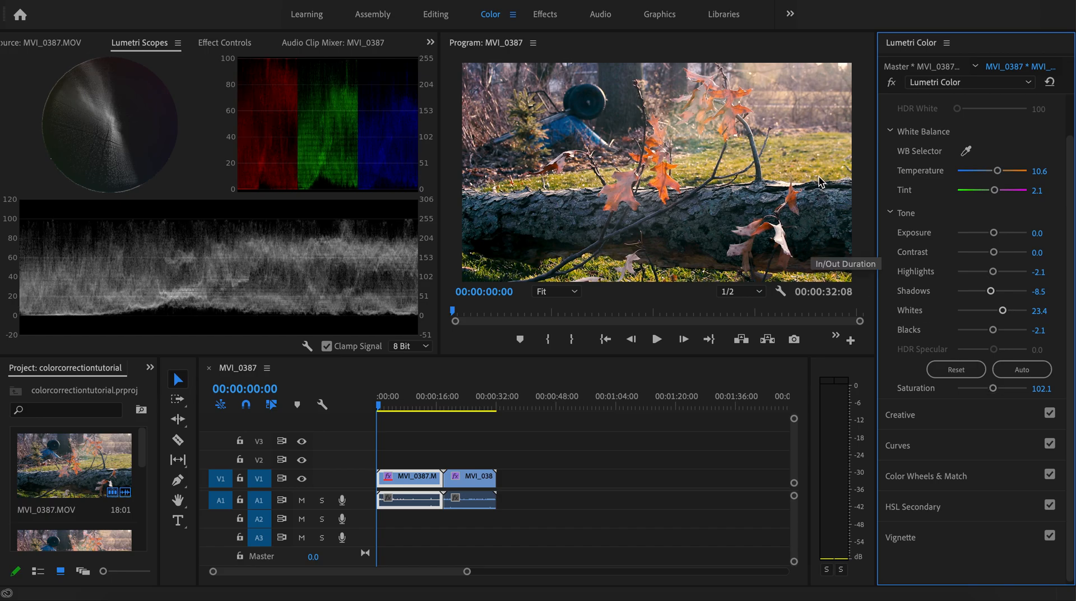
pyautogui.scroll(-1, 1023, 448)
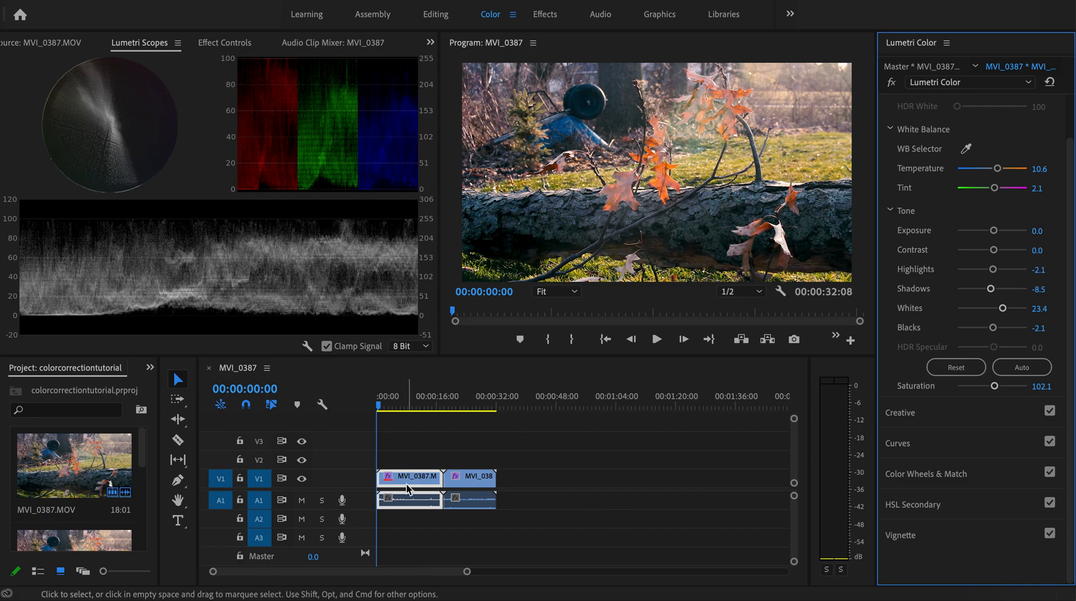
# Step: Move the playhead to the second clip and back to 00:00:12:00 in the first clip, and briefly play and scrub the corrected footage
pyautogui.click(471, 408)
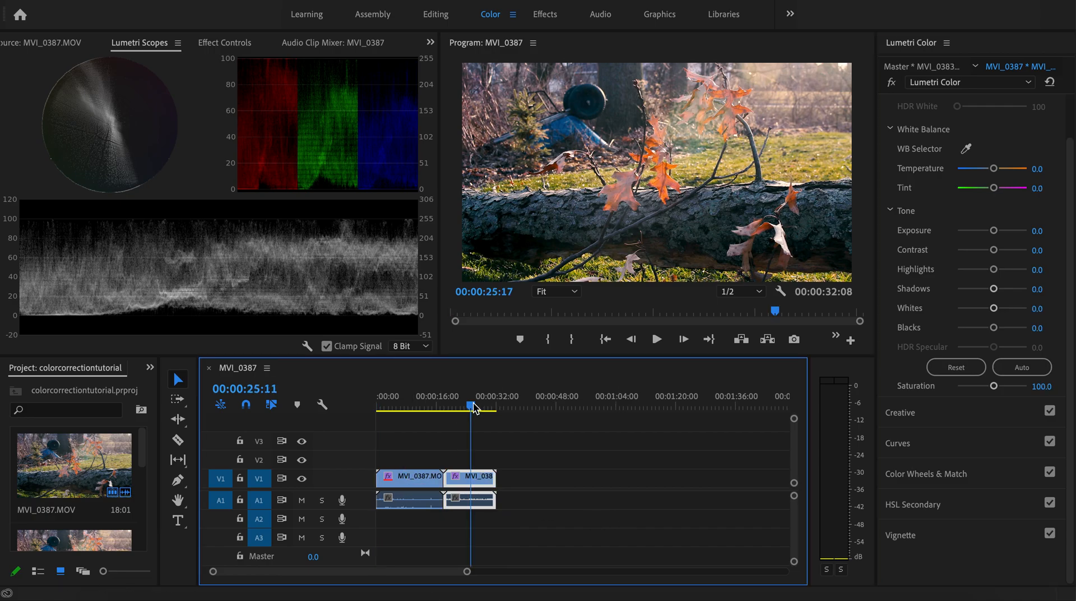
pyautogui.click(421, 409)
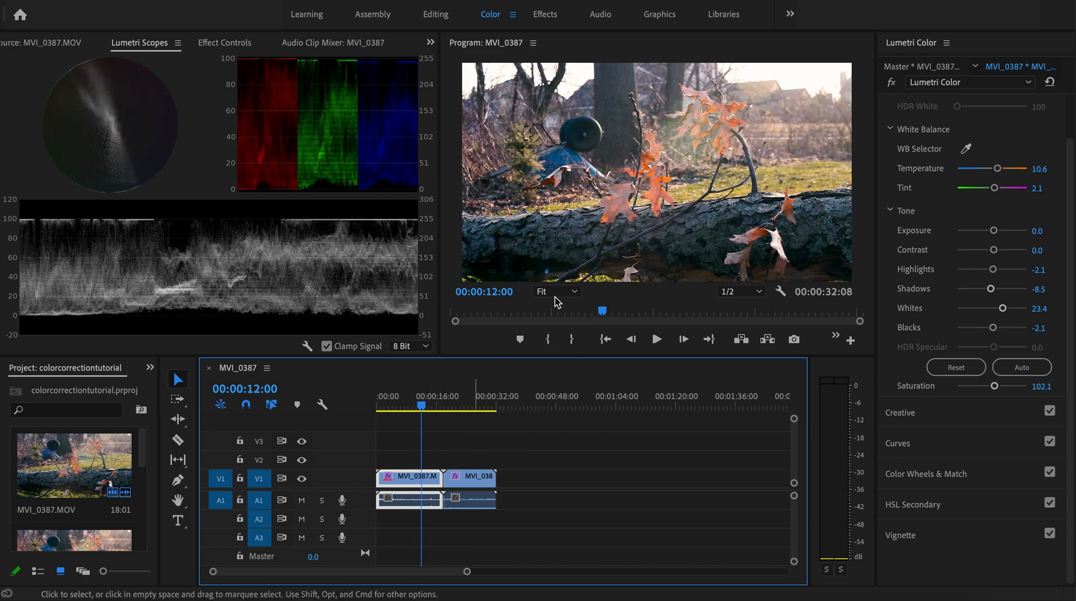
pyautogui.press('space')
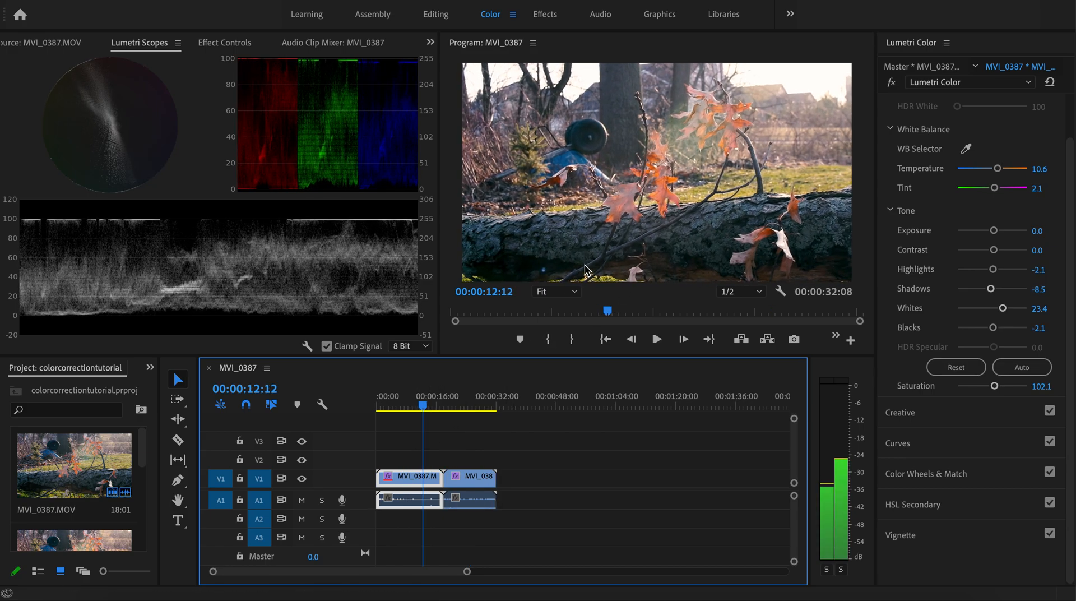
pyautogui.scroll(14, 584, 271)
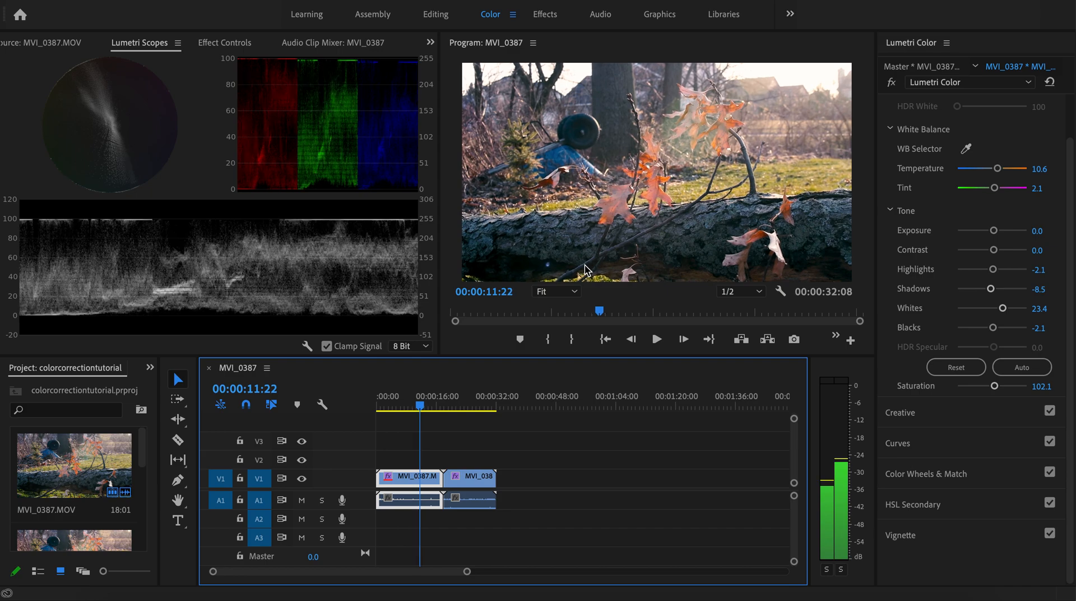
# Step: Copy the corrected MVI_0387 clip in the timeline
pyautogui.rightClick(468, 484)
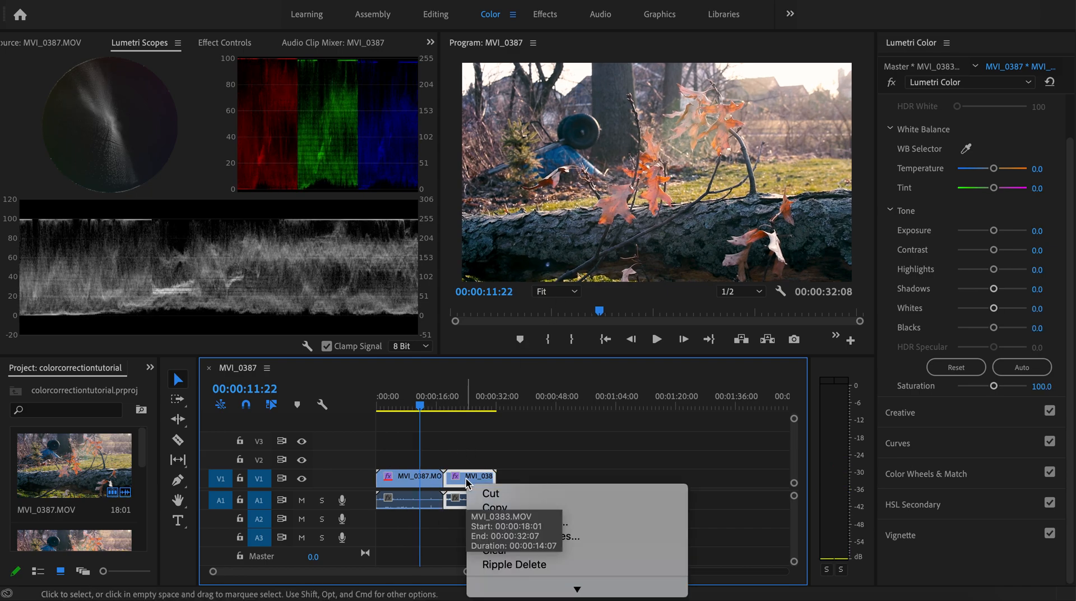
pyautogui.click(504, 449)
pyautogui.click(418, 489)
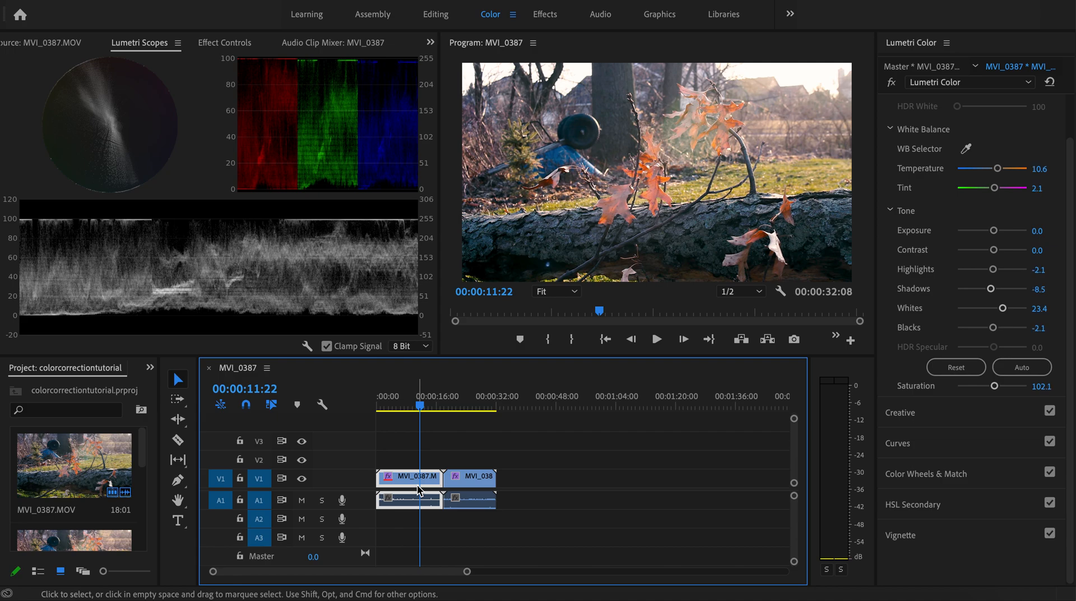
pyautogui.rightClick(417, 490)
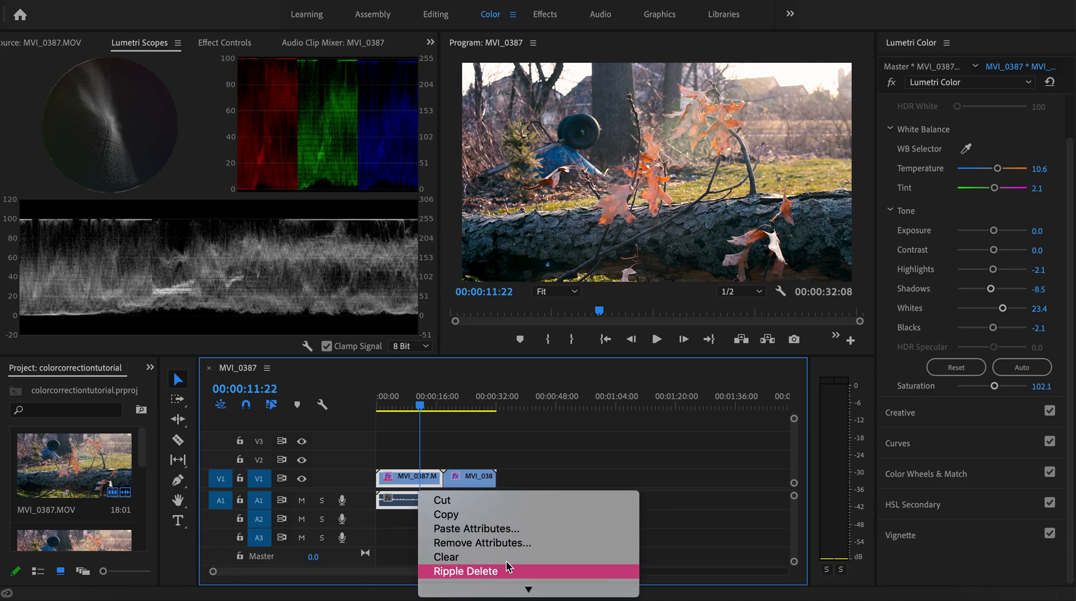
pyautogui.click(493, 513)
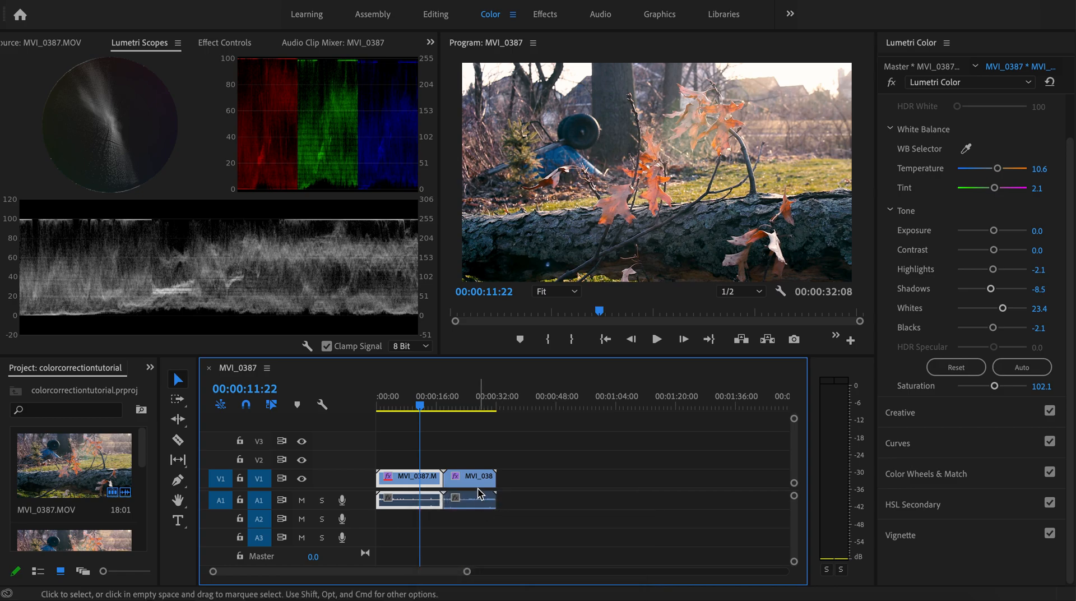
# Step: Paste the copied clip's attributes, including both Lumetri Color effects, onto the MVI_0383 clip
pyautogui.click(479, 481)
pyautogui.rightClick(479, 482)
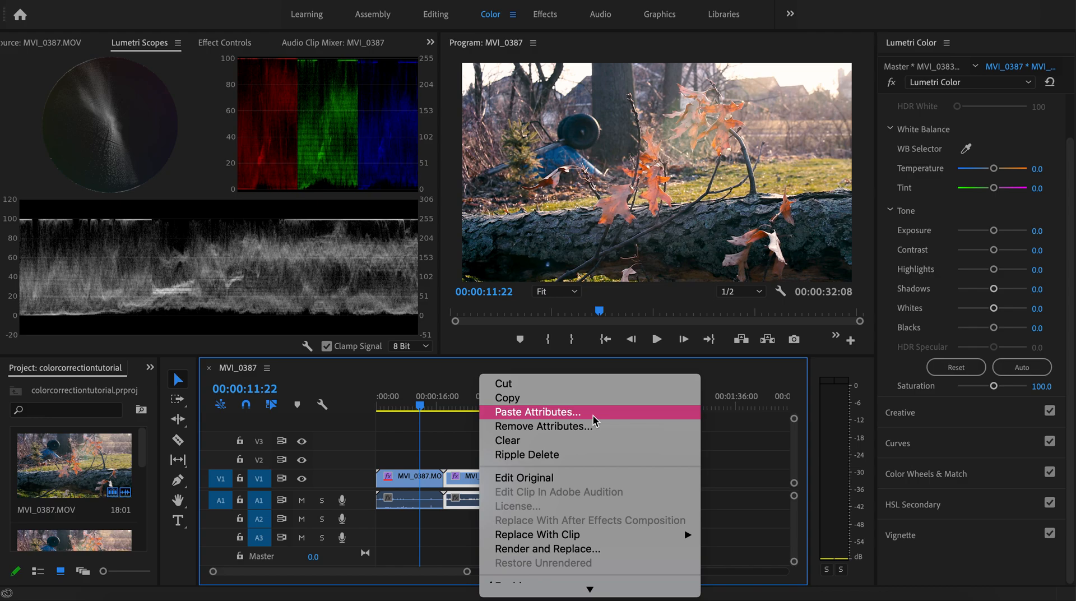
pyautogui.click(593, 416)
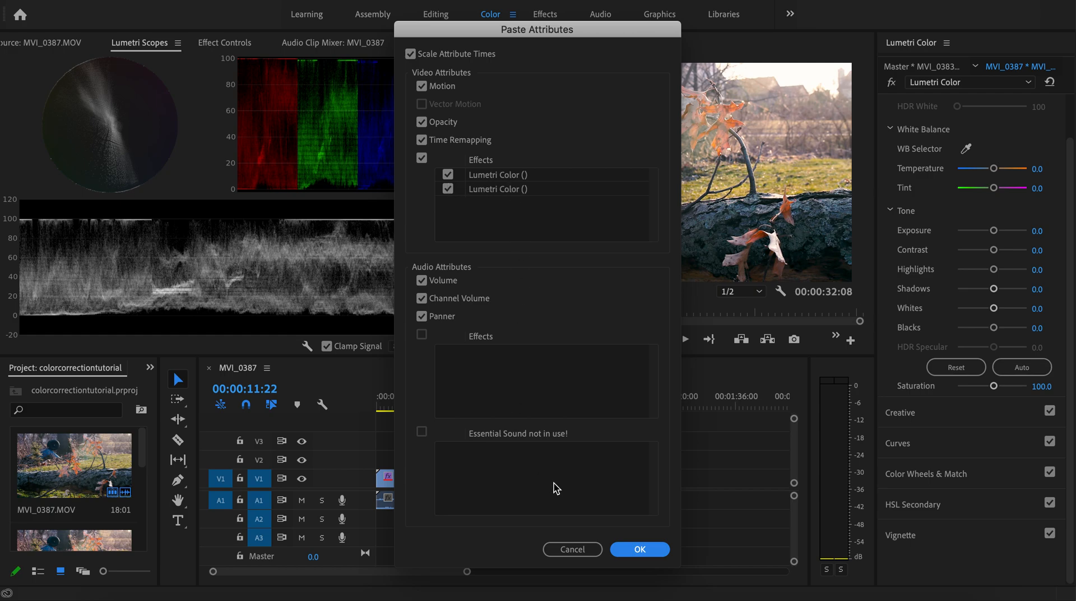
pyautogui.click(628, 549)
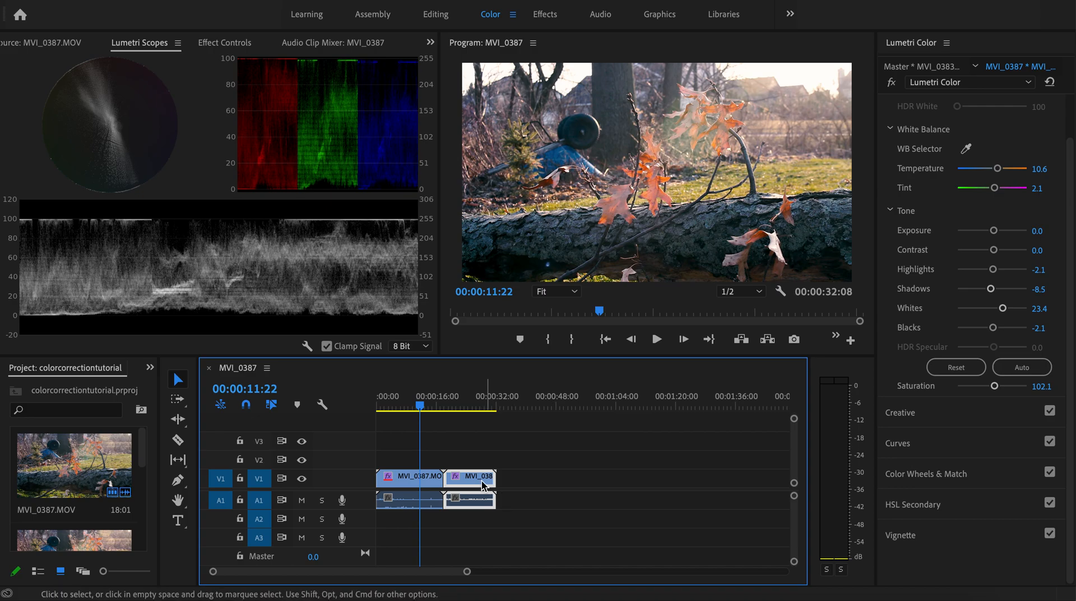
# Step: Show the MVI_0383 frame at 00:00:24:17 beside the first clip in the Color Match Comparison View, and reopen the Basic Correction controls
pyautogui.click(469, 407)
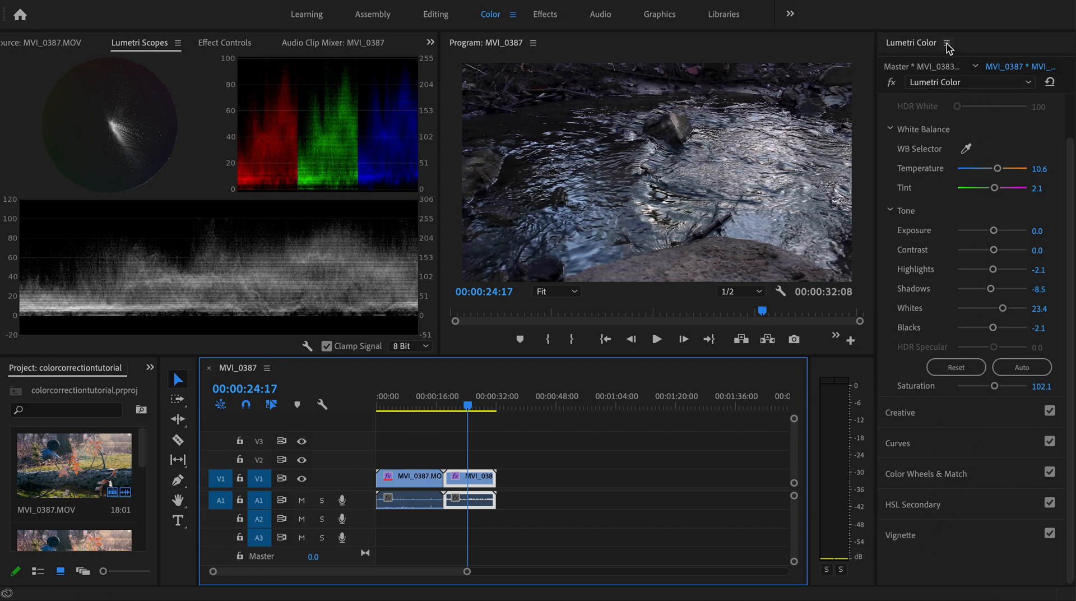
pyautogui.click(941, 475)
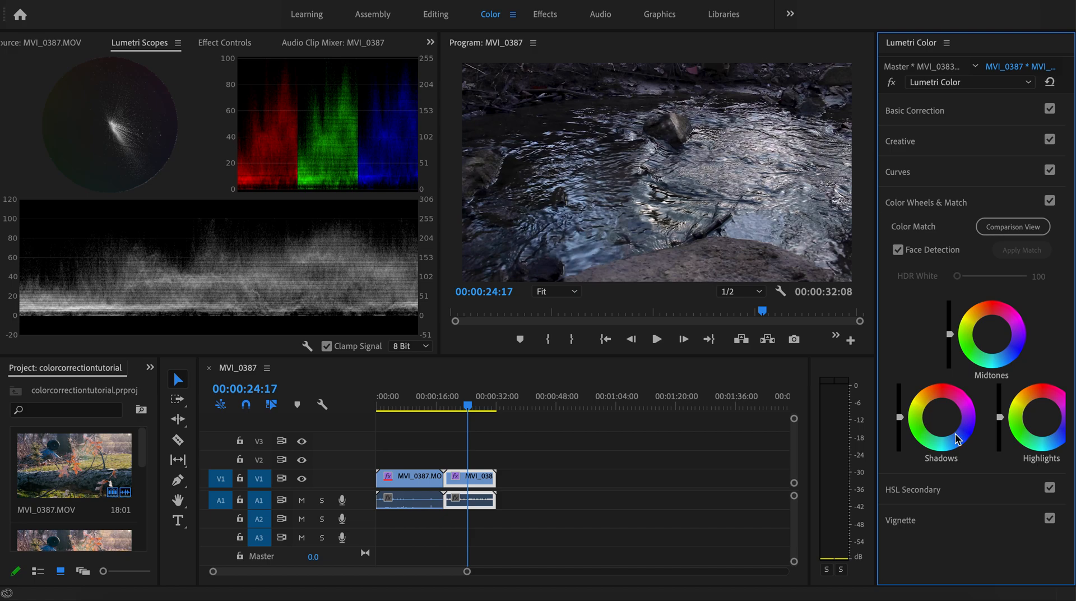
pyautogui.click(1001, 230)
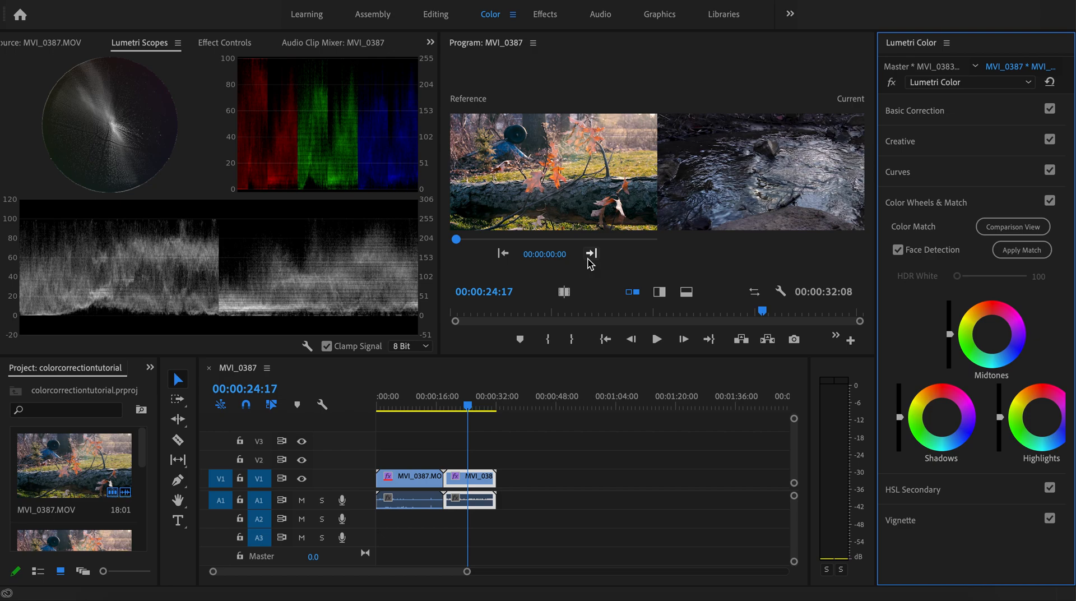
pyautogui.click(913, 116)
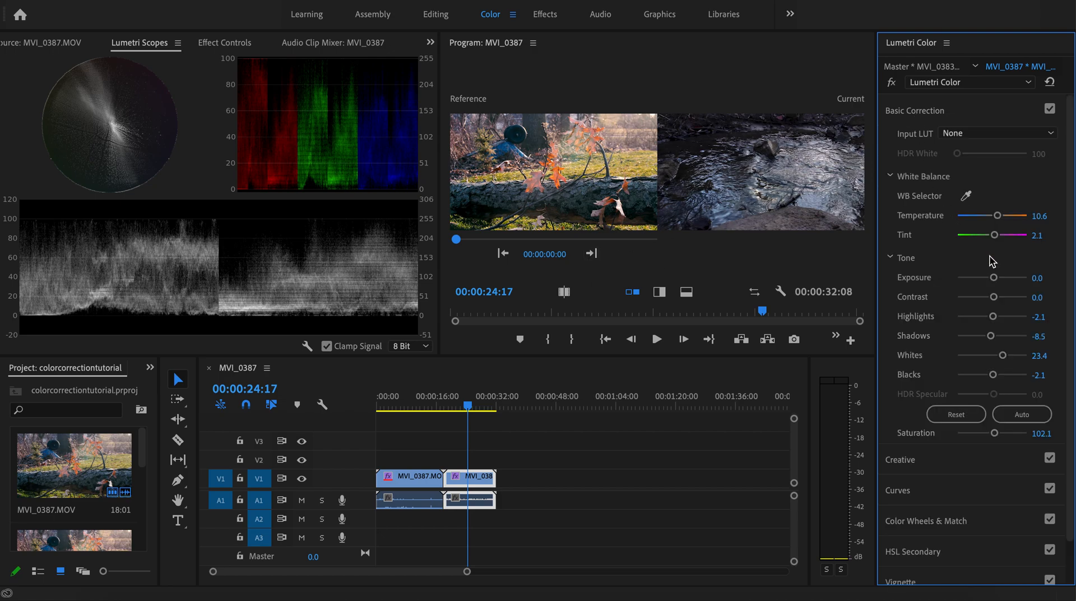
pyautogui.click(812, 183)
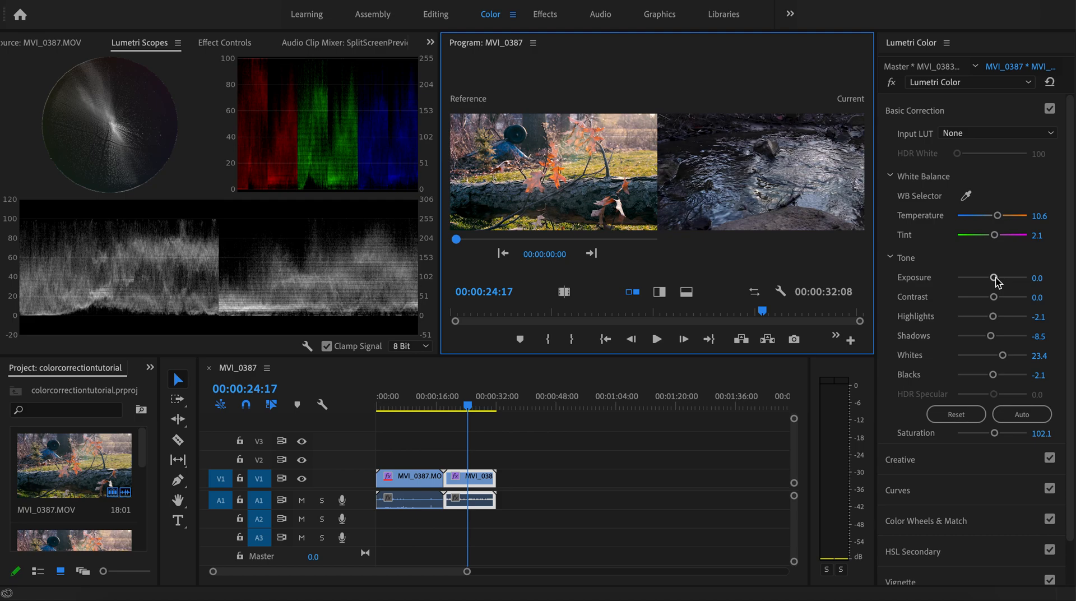
# Step: Test Exposures of 0.5 and 0.2 on the MVI_0383 clip and reset the Exposure to 0
pyautogui.moveTo(995, 278); pyautogui.dragTo(996, 281)
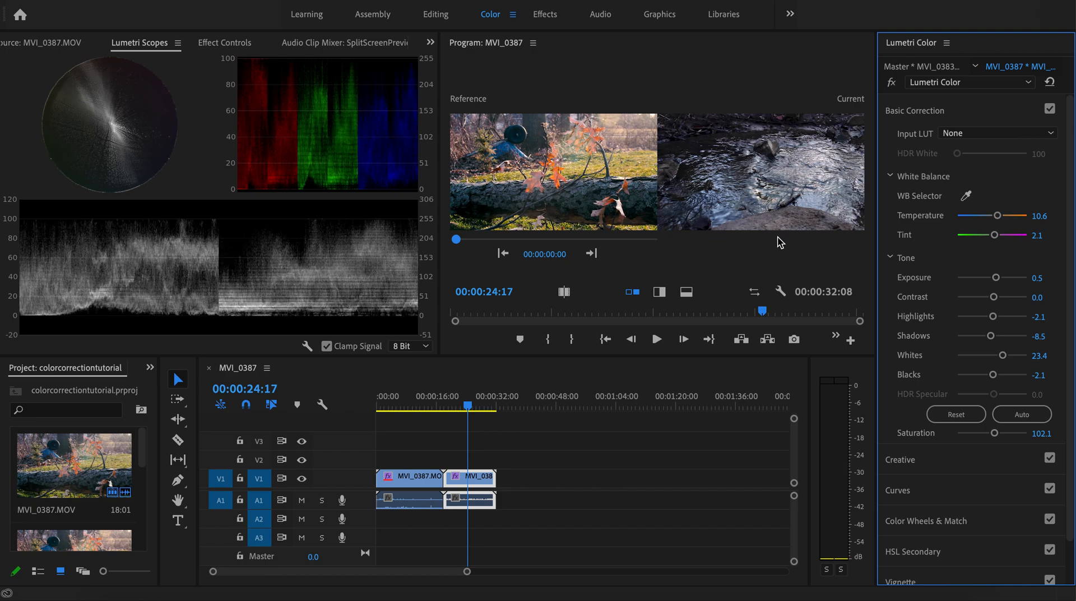
pyautogui.moveTo(996, 279); pyautogui.dragTo(994, 284)
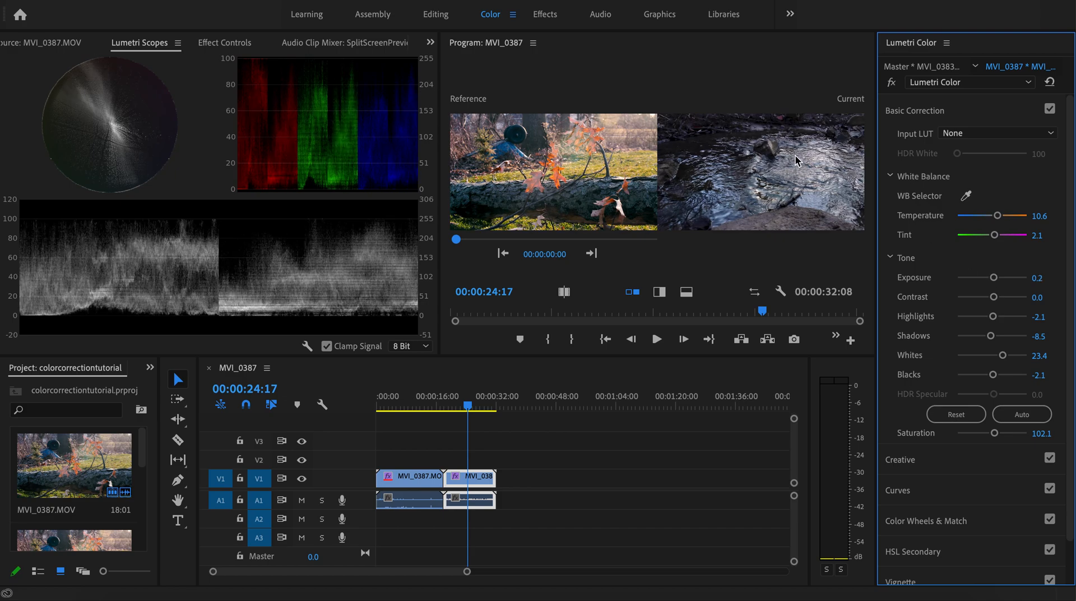
pyautogui.doubleClick(992, 278)
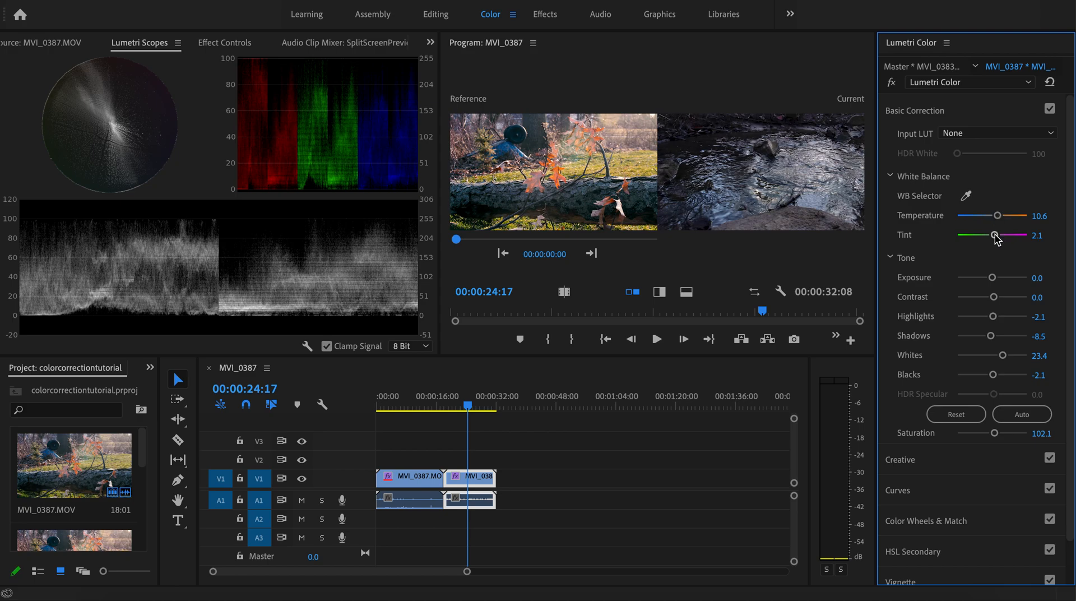
# Step: Set the MVI_0383 clip's Tint to -8.5, trying -4.3 first
pyautogui.moveTo(996, 237); pyautogui.dragTo(991, 238)
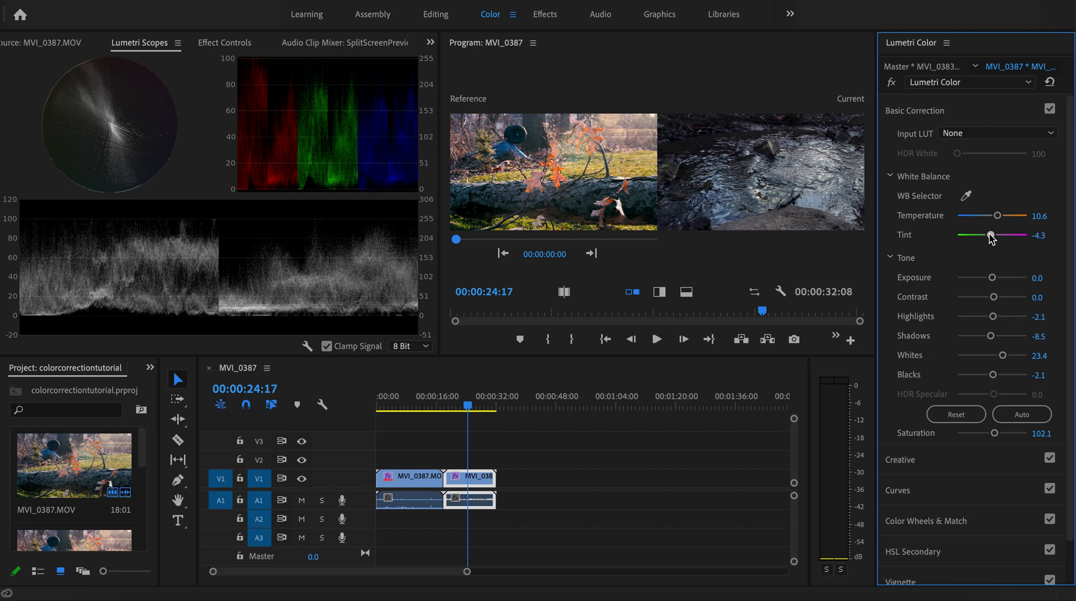
pyautogui.moveTo(991, 238); pyautogui.dragTo(989, 238)
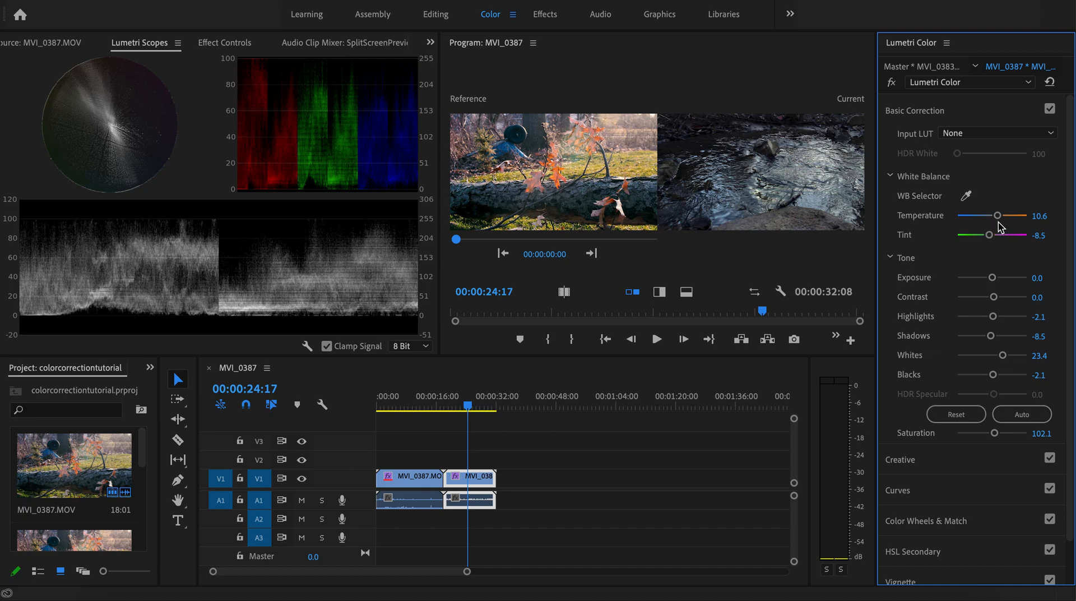
# Step: Set the MVI_0383 clip's Temperature to 40.4 and Tint to -10.6, testing a Temperature of 38.3 first
pyautogui.moveTo(988, 239); pyautogui.dragTo(988, 238)
pyautogui.moveTo(998, 214)
pyautogui.mouseDown()
pyautogui.moveTo(982, 216)
pyautogui.moveTo(1006, 219)
pyautogui.mouseUp()
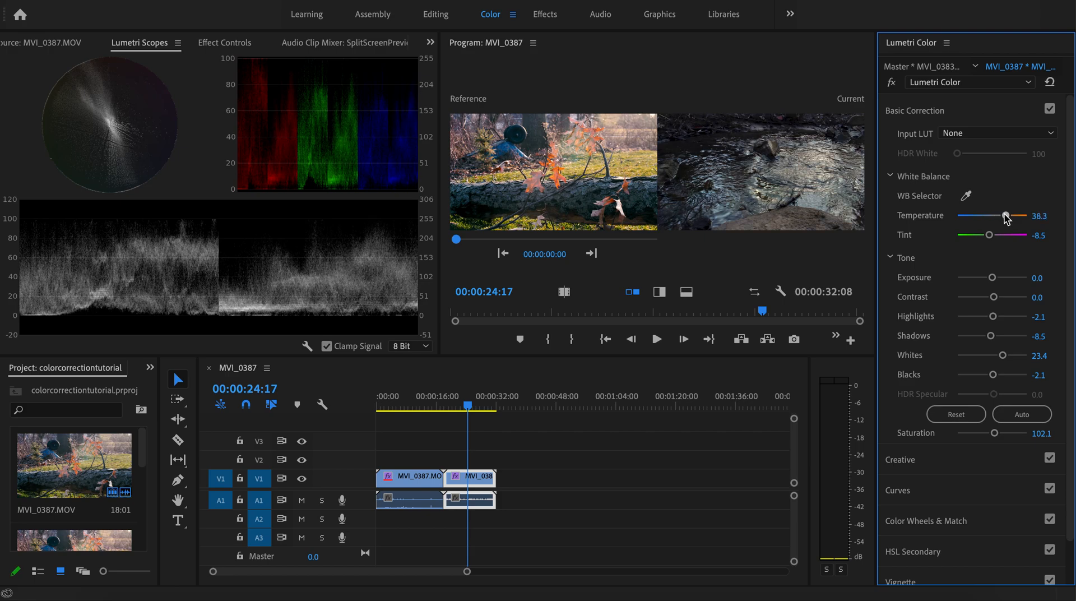
pyautogui.moveTo(1006, 218)
pyautogui.mouseDown()
pyautogui.moveTo(995, 219)
pyautogui.moveTo(1011, 217)
pyautogui.mouseUp()
pyautogui.moveTo(1012, 216)
pyautogui.mouseDown()
pyautogui.moveTo(984, 236)
pyautogui.moveTo(1006, 216)
pyautogui.mouseUp()
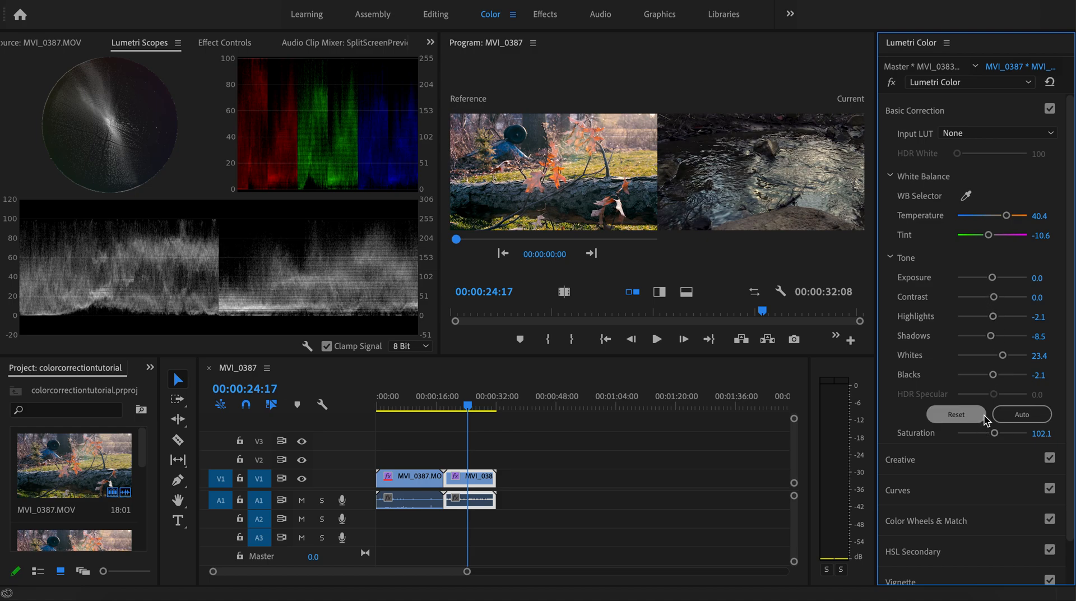
# Step: Set the MVI_0383 clip's Highlights to 4.3 and Whites to 48.9, trying Whites of 68.1 and 57.4 first
pyautogui.scroll(-1, 995, 350)
pyautogui.scroll(1, 994, 352)
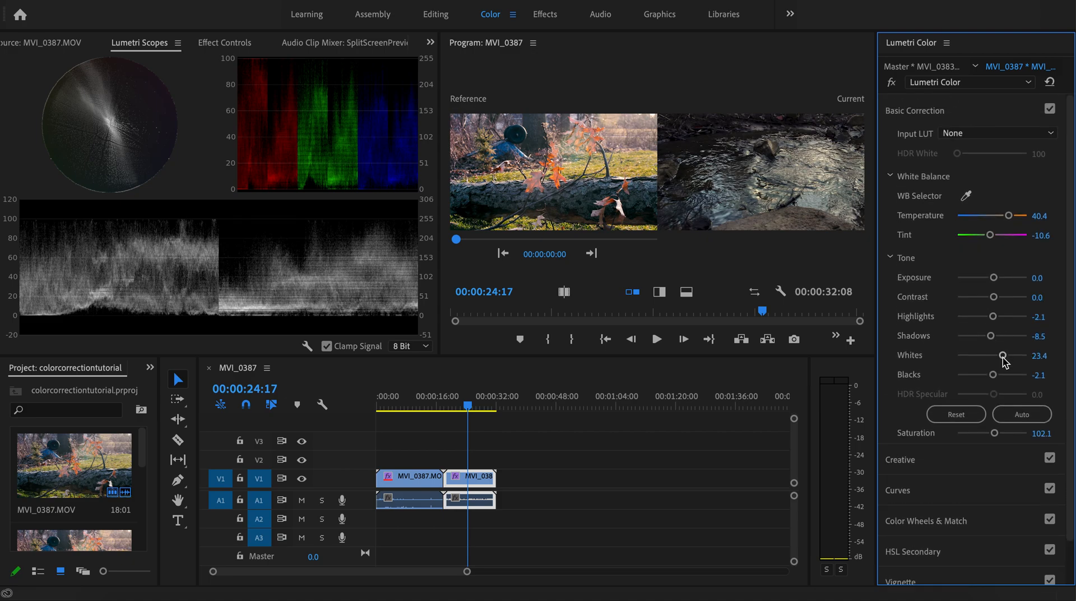
pyautogui.moveTo(1003, 358); pyautogui.dragTo(1012, 356)
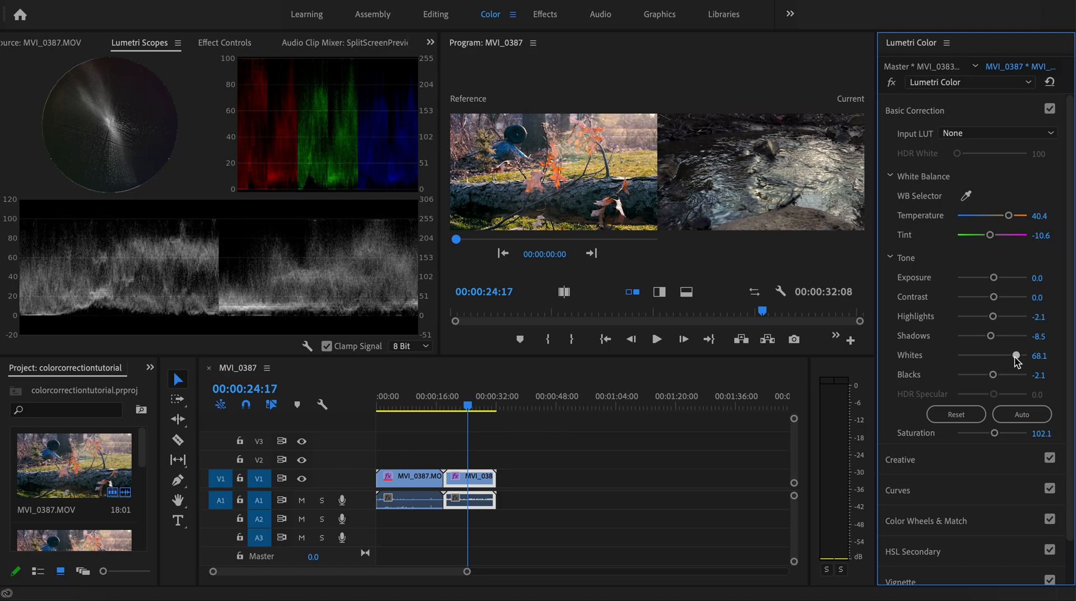
pyautogui.moveTo(1016, 358); pyautogui.dragTo(1012, 357)
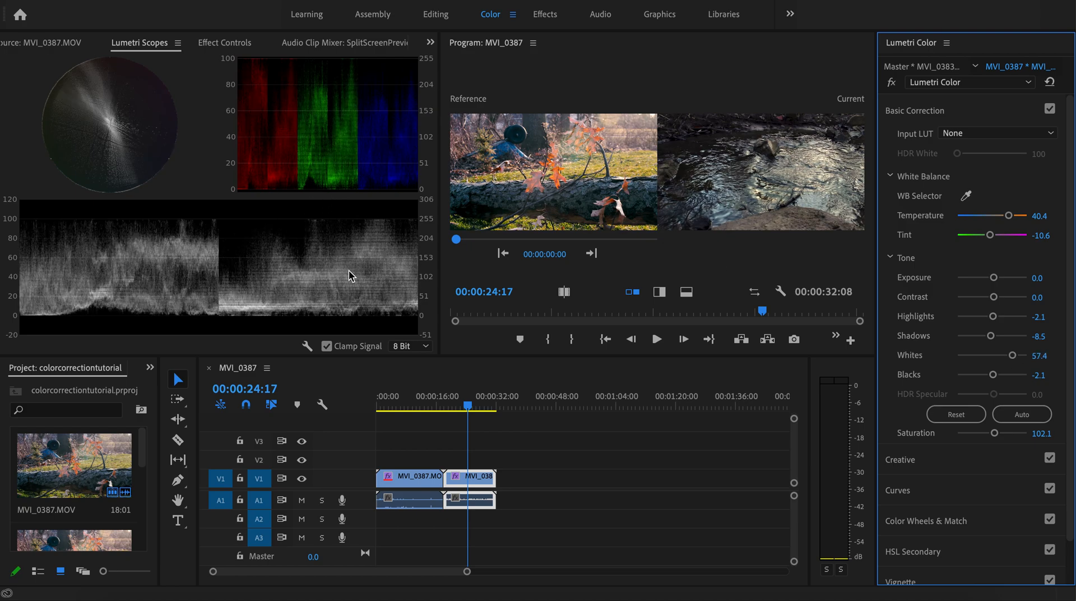
pyautogui.moveTo(992, 317)
pyautogui.mouseDown()
pyautogui.moveTo(1003, 319)
pyautogui.moveTo(993, 317)
pyautogui.mouseUp()
pyautogui.moveTo(1012, 356); pyautogui.dragTo(1010, 353)
pyautogui.moveTo(1012, 354); pyautogui.dragTo(1008, 357)
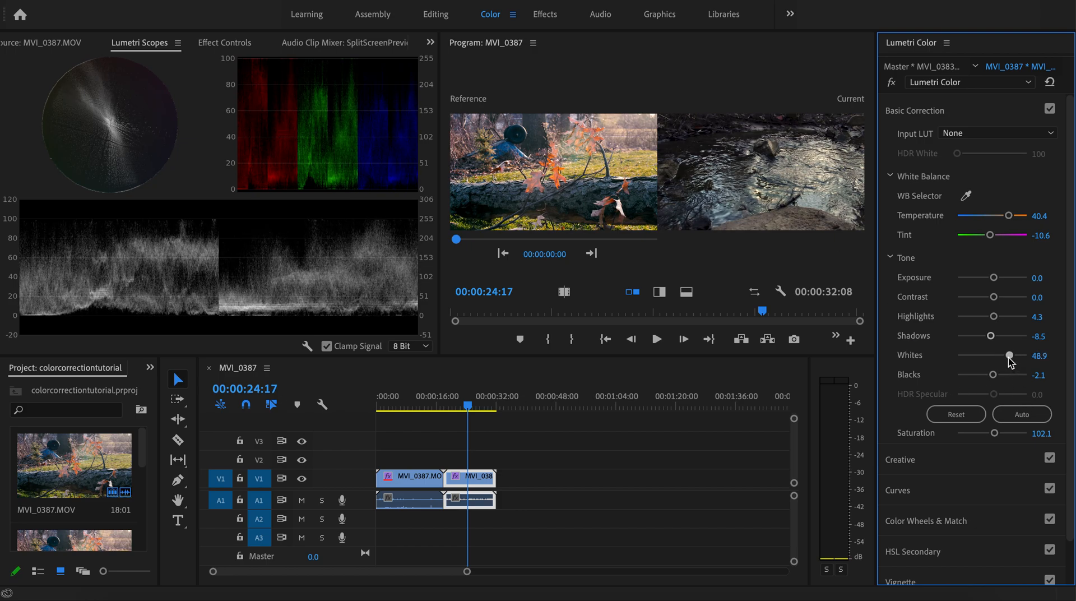
# Step: Refine the MVI_0383 clip's tone with Blacks at -8.5, Contrast at -12.8 and Highlights at -4.3
pyautogui.moveTo(993, 374); pyautogui.dragTo(989, 378)
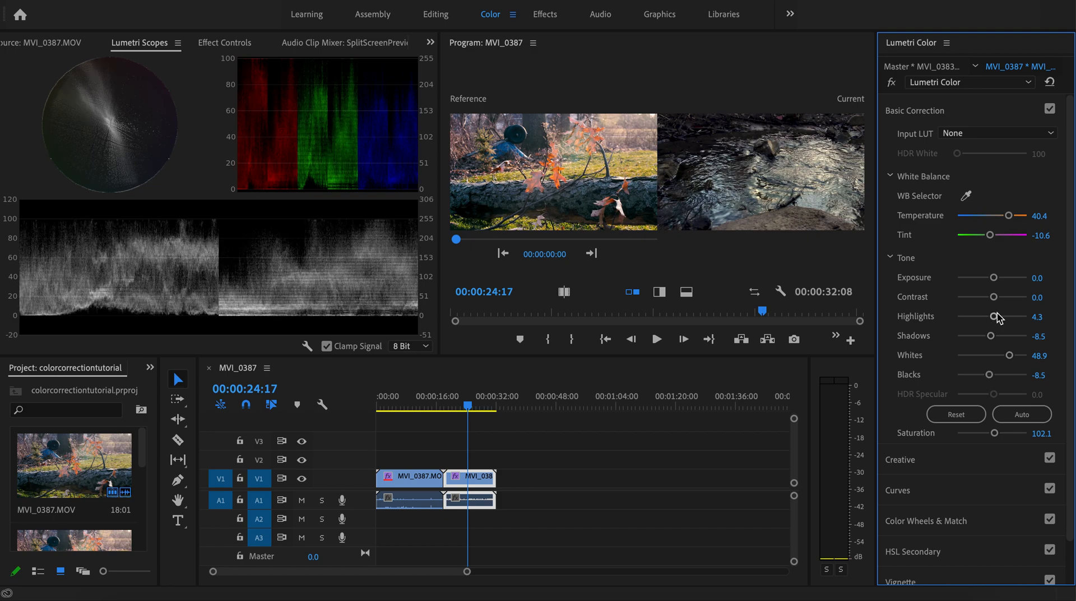
pyautogui.moveTo(993, 297); pyautogui.dragTo(988, 302)
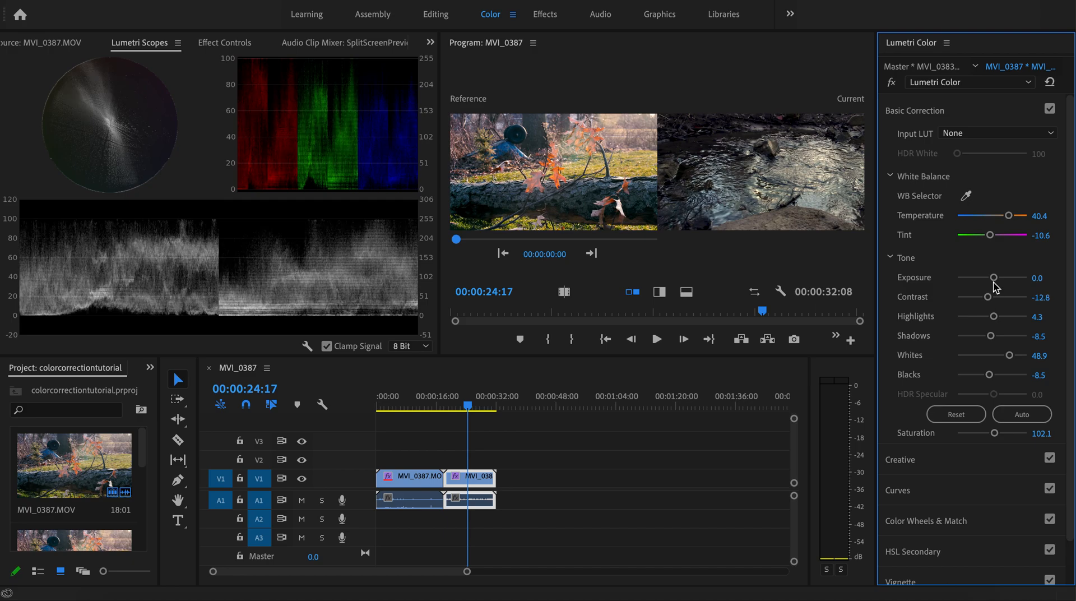
pyautogui.moveTo(995, 318); pyautogui.dragTo(991, 319)
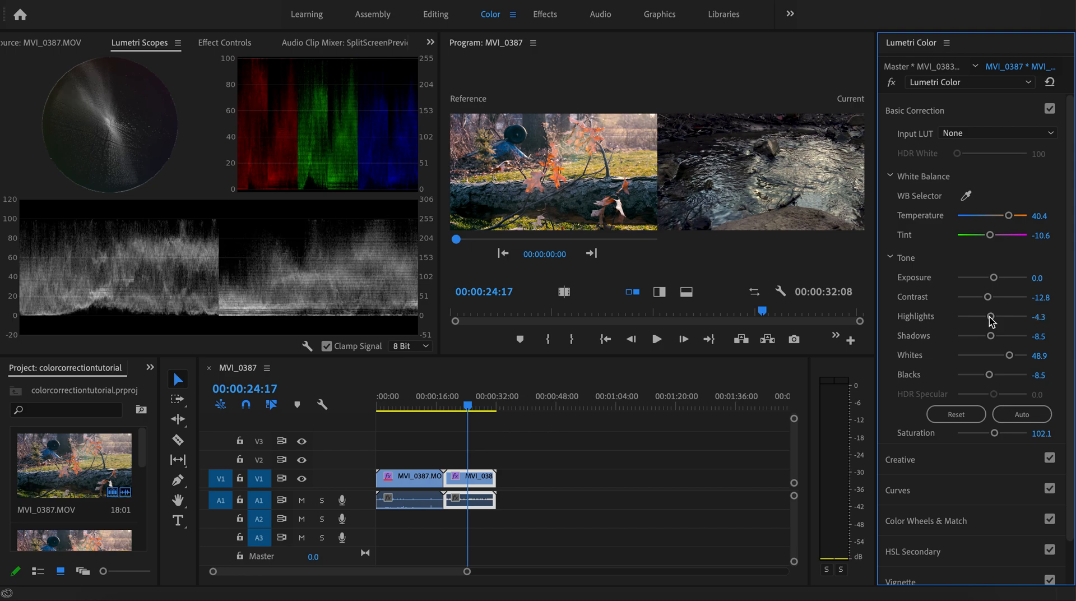
pyautogui.scroll(-2, 991, 321)
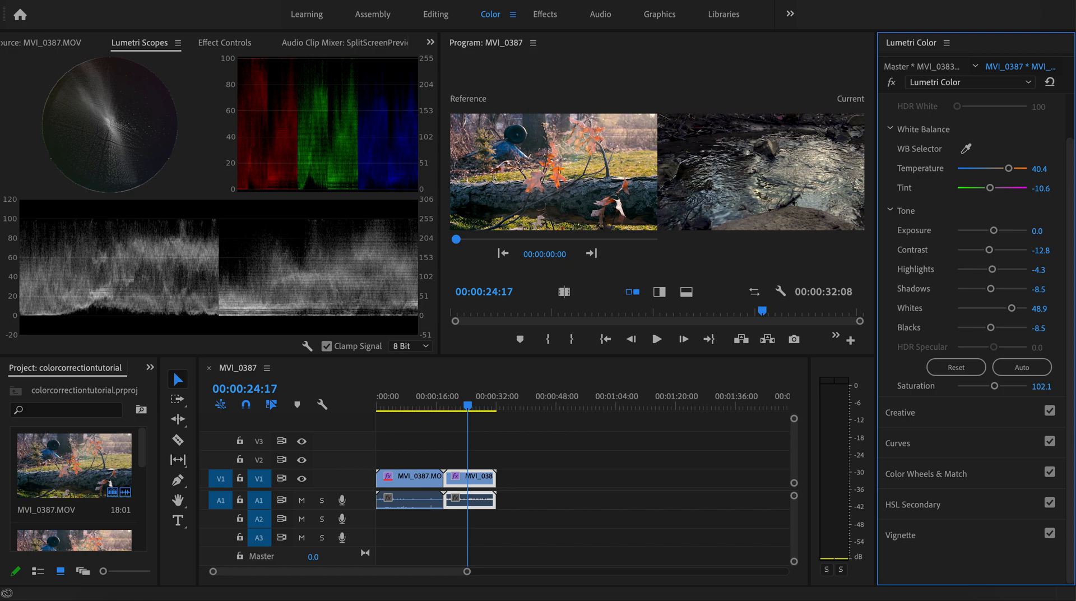
pyautogui.click(680, 494)
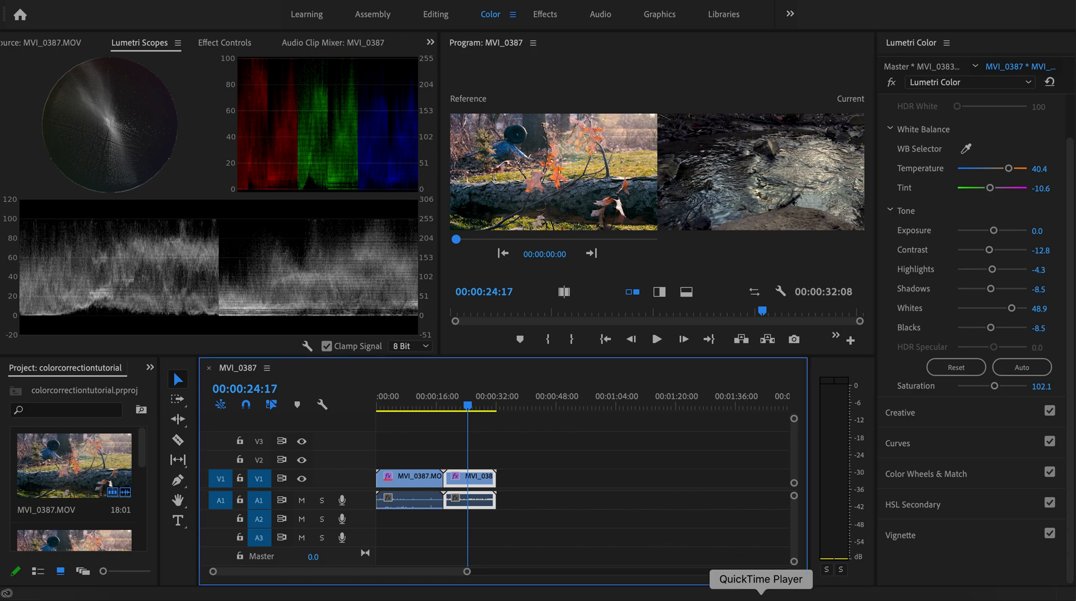
pyautogui.click(761, 599)
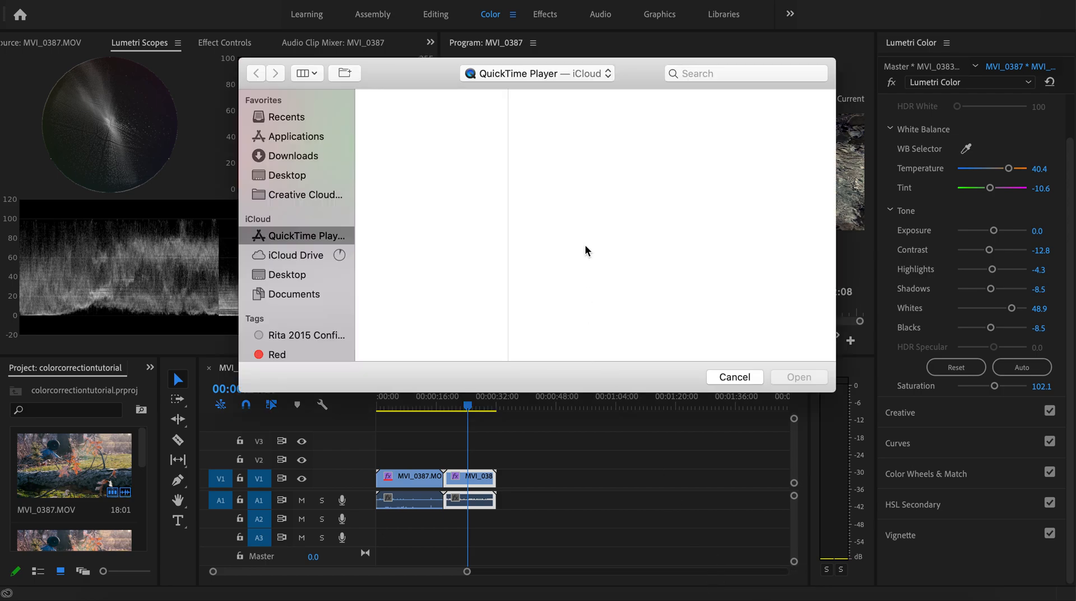